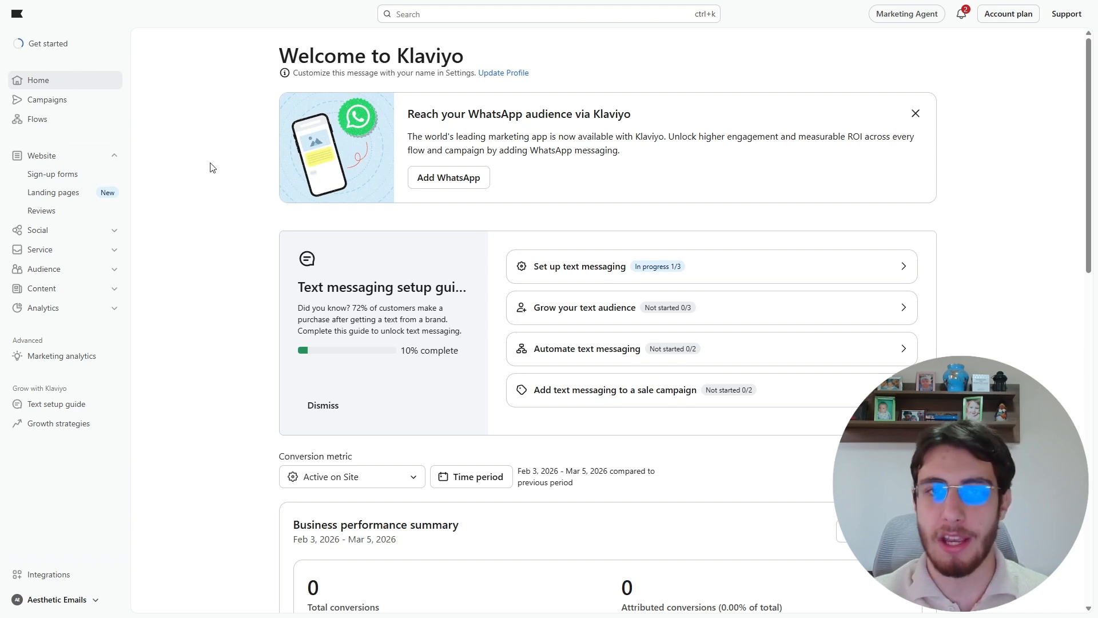
Step: Open the website's sign-up forms list, dismissing the landing pages banner, and start creating a new form
{"action": "left_click", "coordinate": [112, 160]}
{"action": "left_click", "coordinate": [97, 162]}
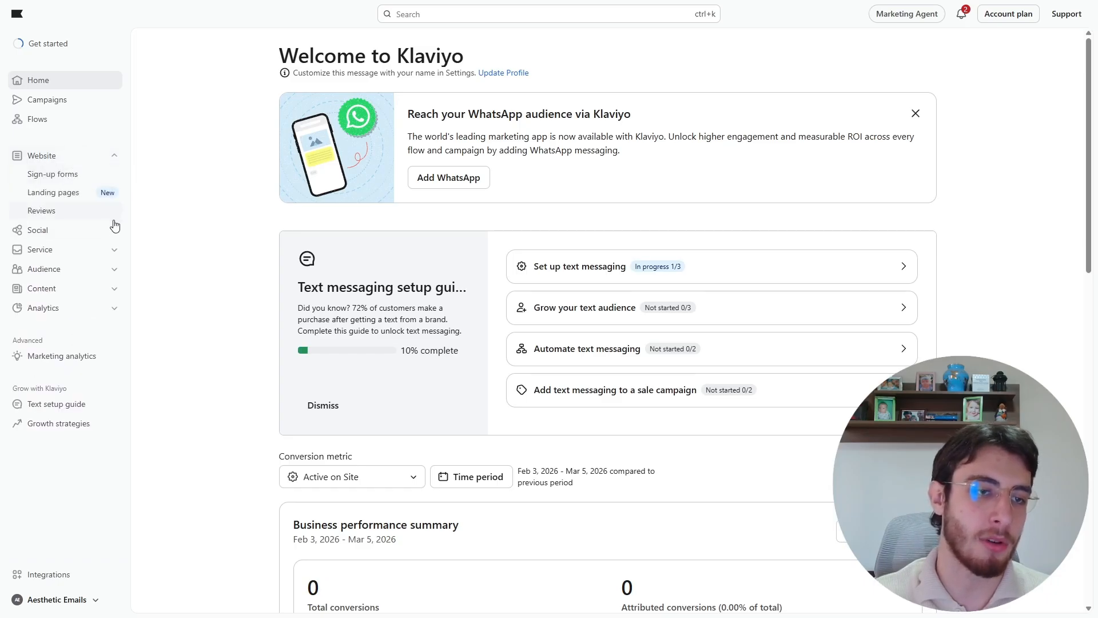
{"action": "left_click", "coordinate": [71, 273]}
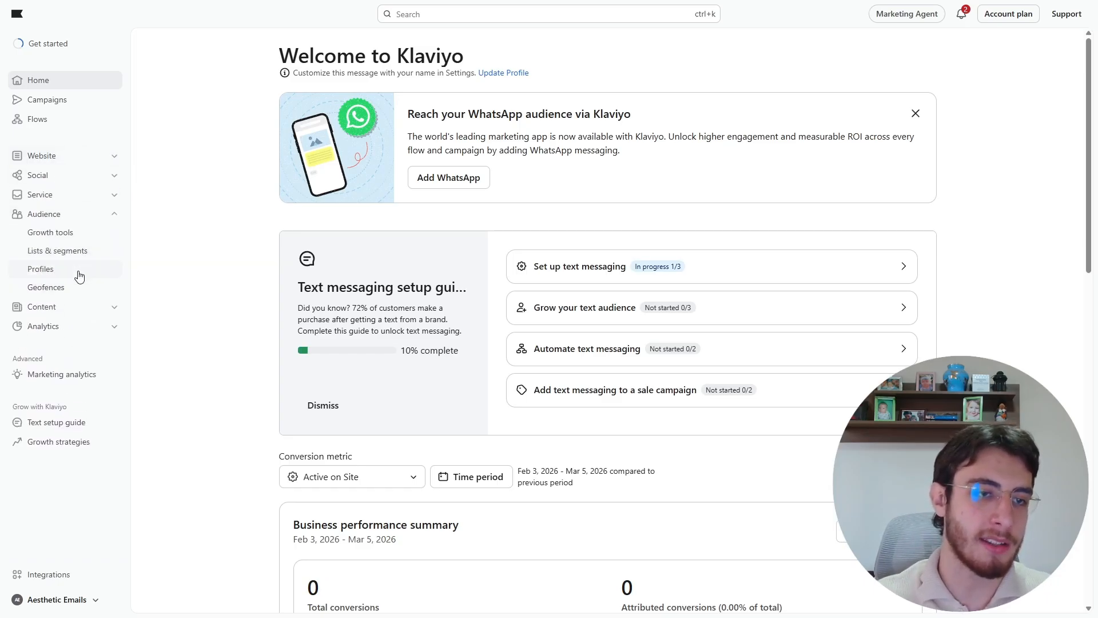
{"action": "left_click", "coordinate": [70, 238]}
{"action": "left_click", "coordinate": [830, 140]}
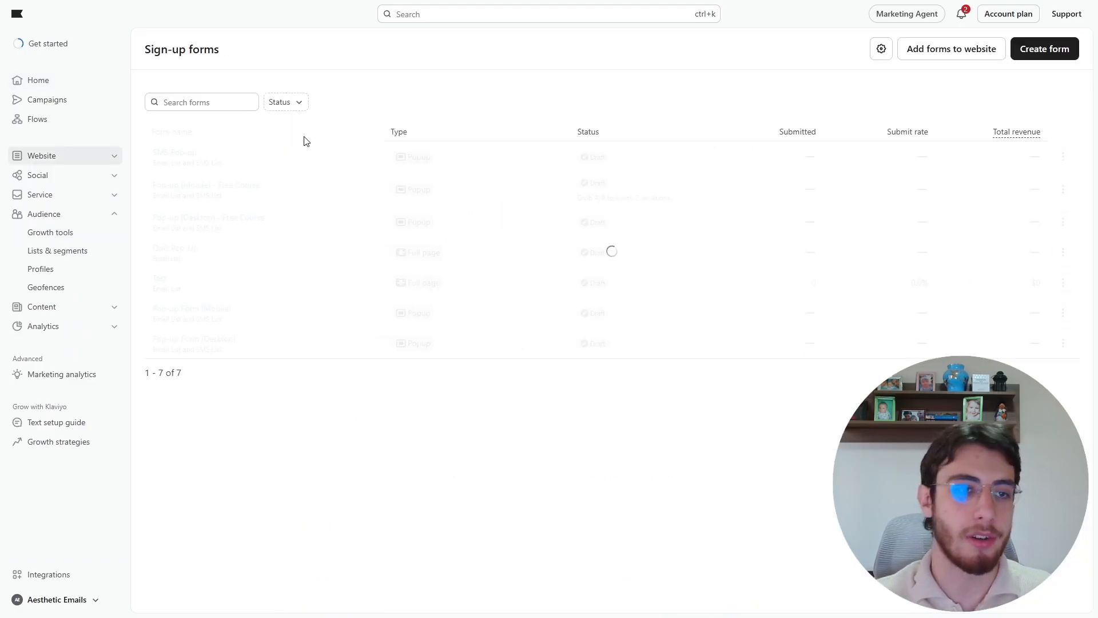
{"action": "left_click", "coordinate": [114, 159]}
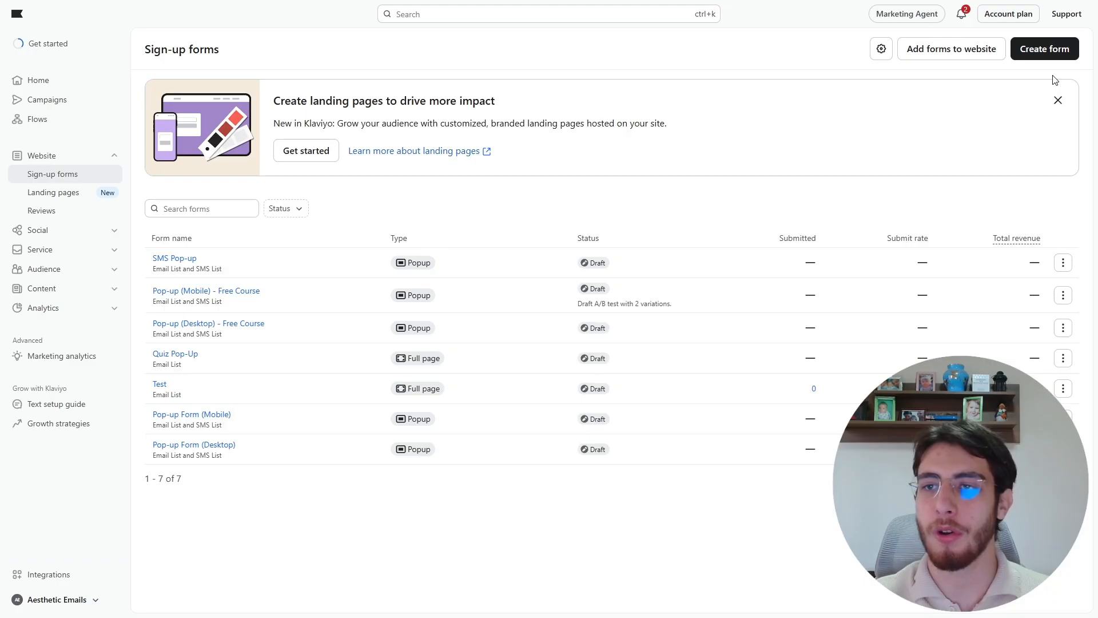
{"action": "left_click", "coordinate": [1058, 100]}
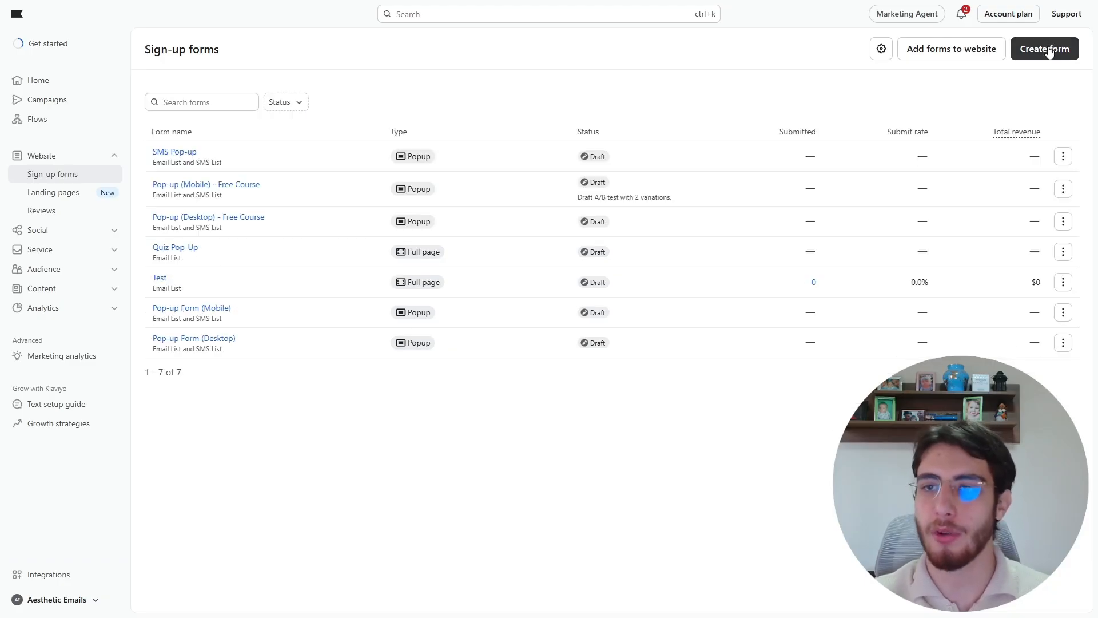
{"action": "left_click", "coordinate": [1047, 50]}
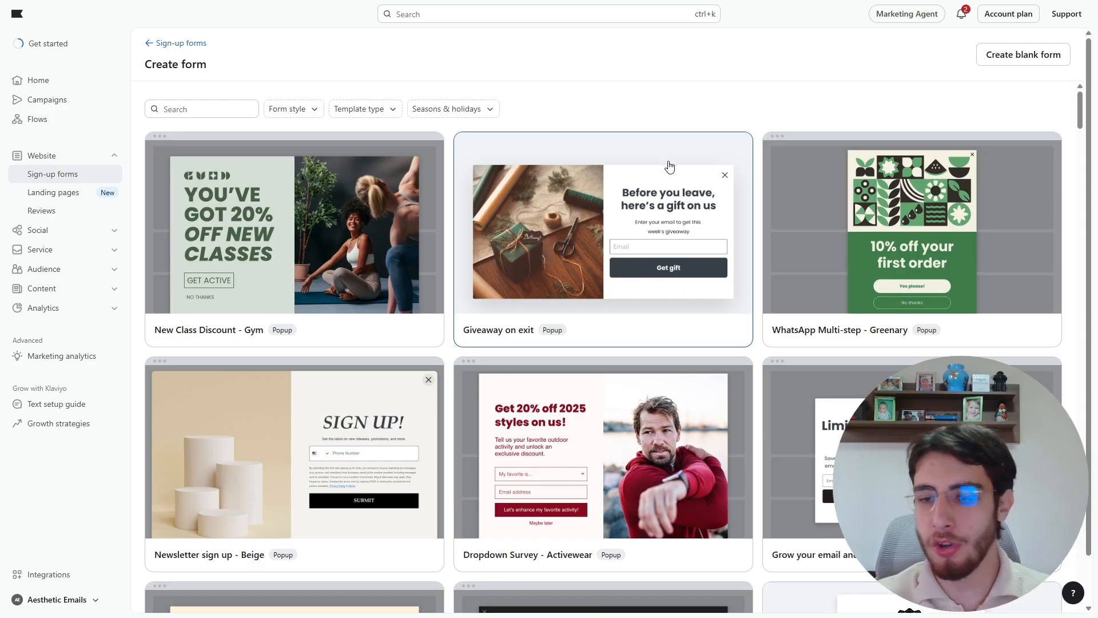
Step: Examine the form templates, including those filtered by the Phone number template type, and clear the filter
{"action": "scroll", "coordinate": [669, 166], "scroll_direction": "down", "scroll_amount": 1}
{"action": "scroll", "coordinate": [885, 375], "scroll_direction": "up", "scroll_amount": 1}
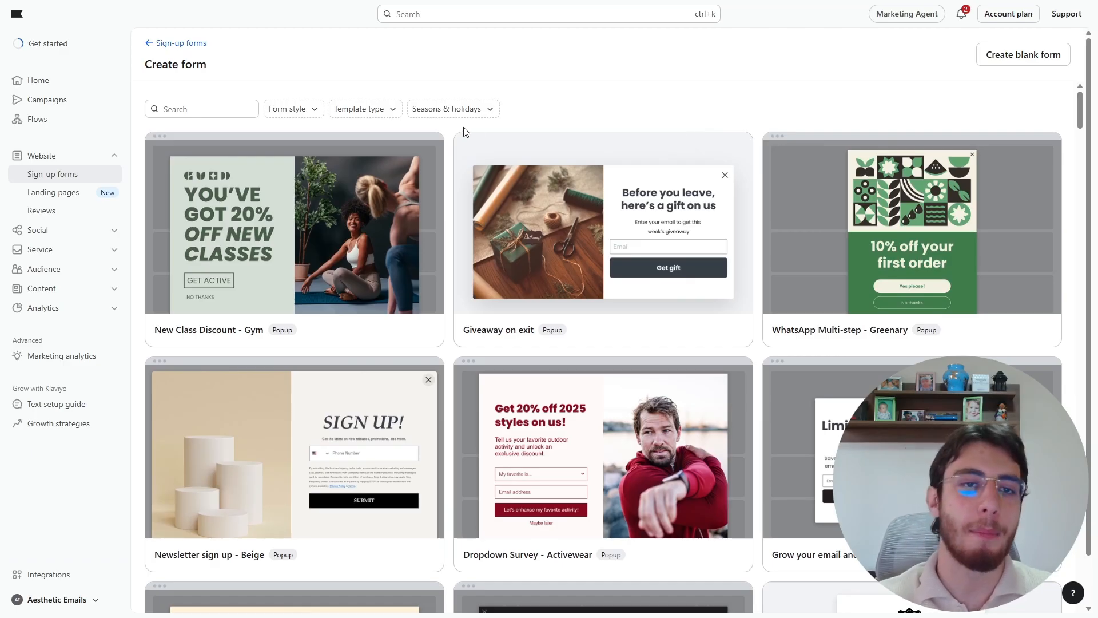
{"action": "left_click", "coordinate": [316, 110]}
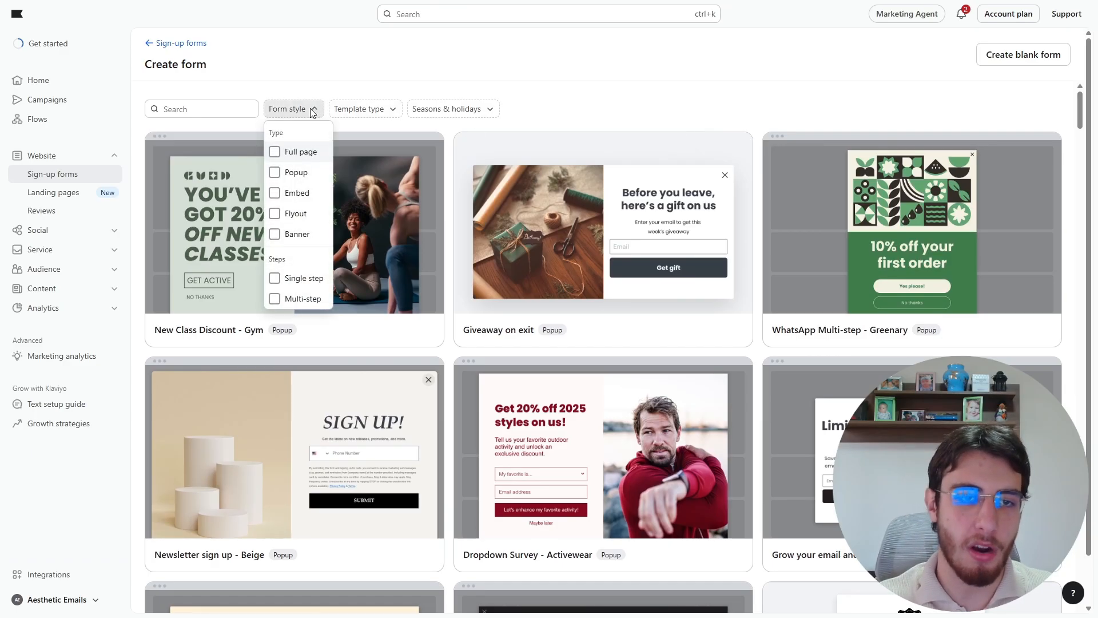
{"action": "left_click", "coordinate": [366, 110]}
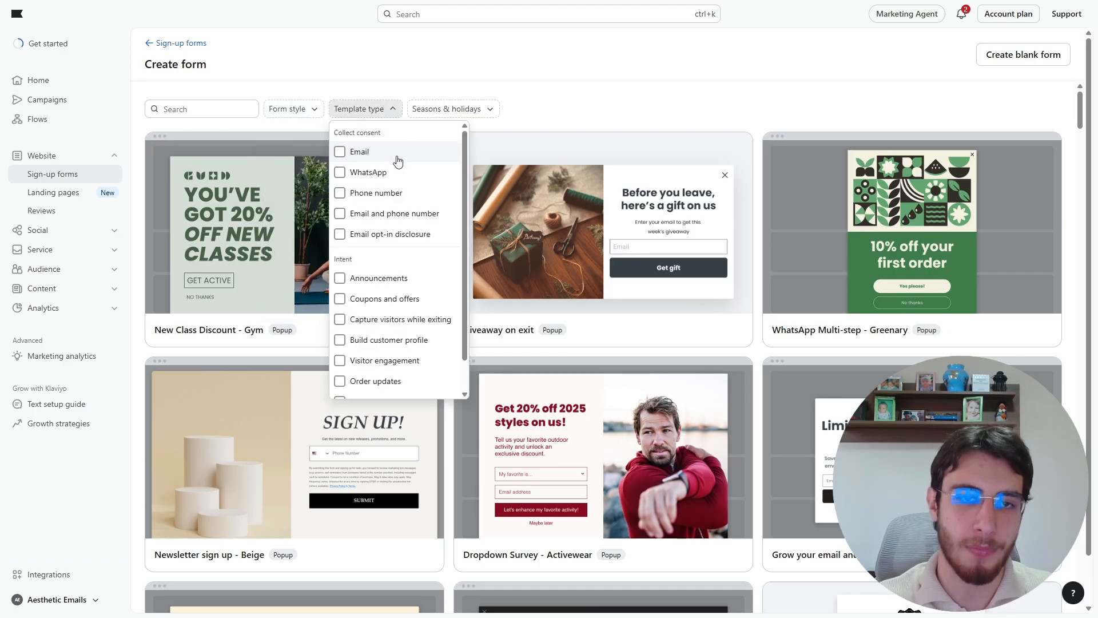
{"action": "left_click", "coordinate": [395, 193]}
{"action": "left_click", "coordinate": [581, 106]}
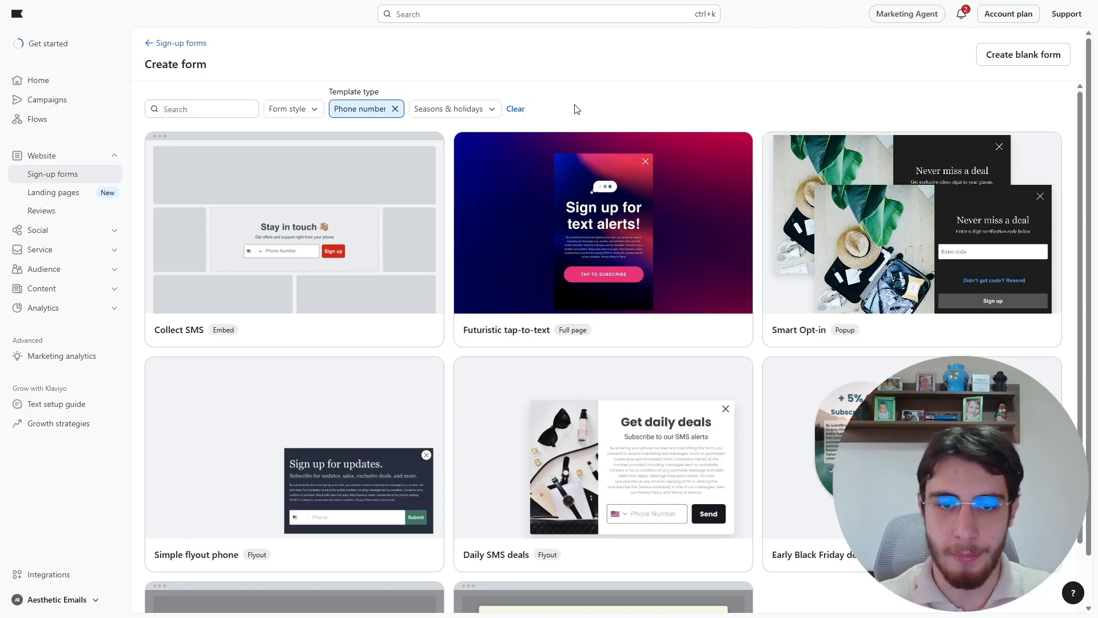
{"action": "scroll", "coordinate": [576, 107], "scroll_direction": "down", "scroll_amount": 2}
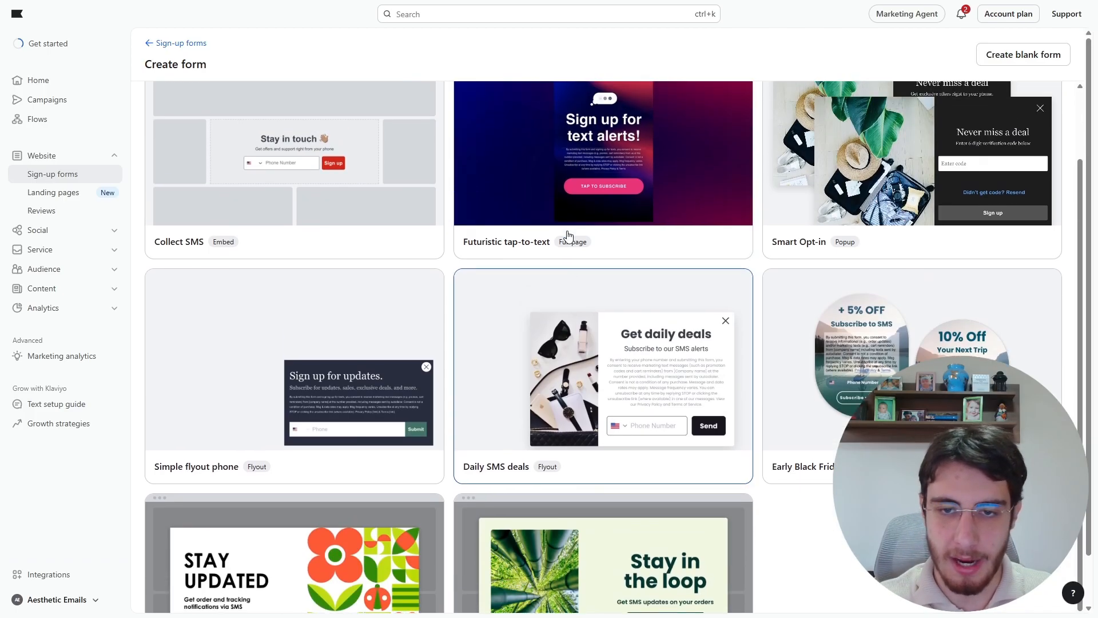
{"action": "scroll", "coordinate": [569, 235], "scroll_direction": "up", "scroll_amount": 1}
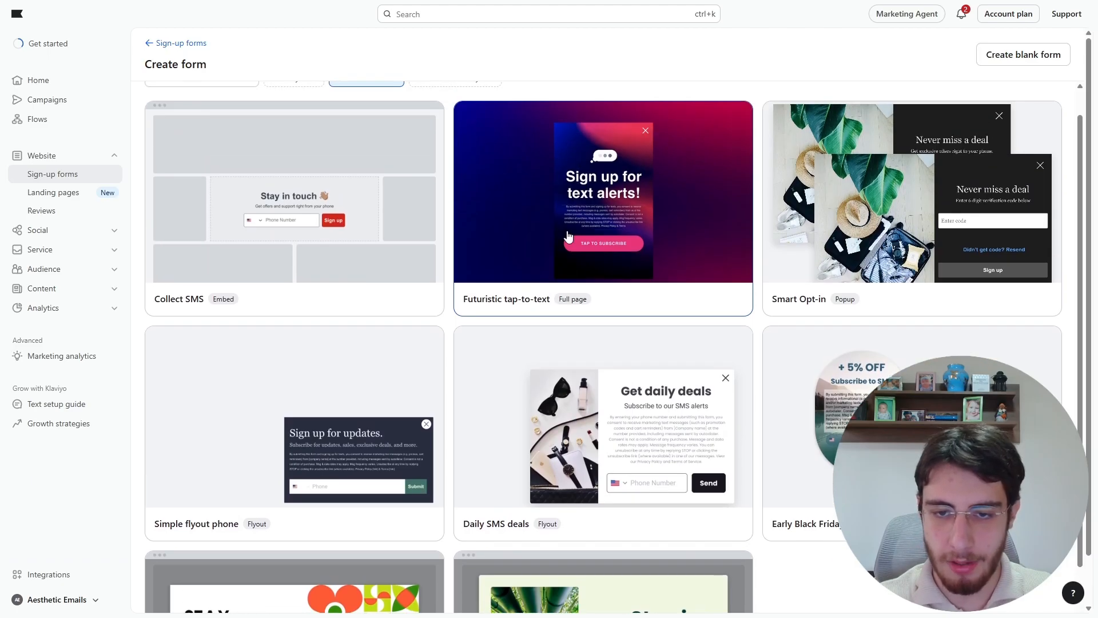
{"action": "scroll", "coordinate": [568, 236], "scroll_direction": "up", "scroll_amount": 1}
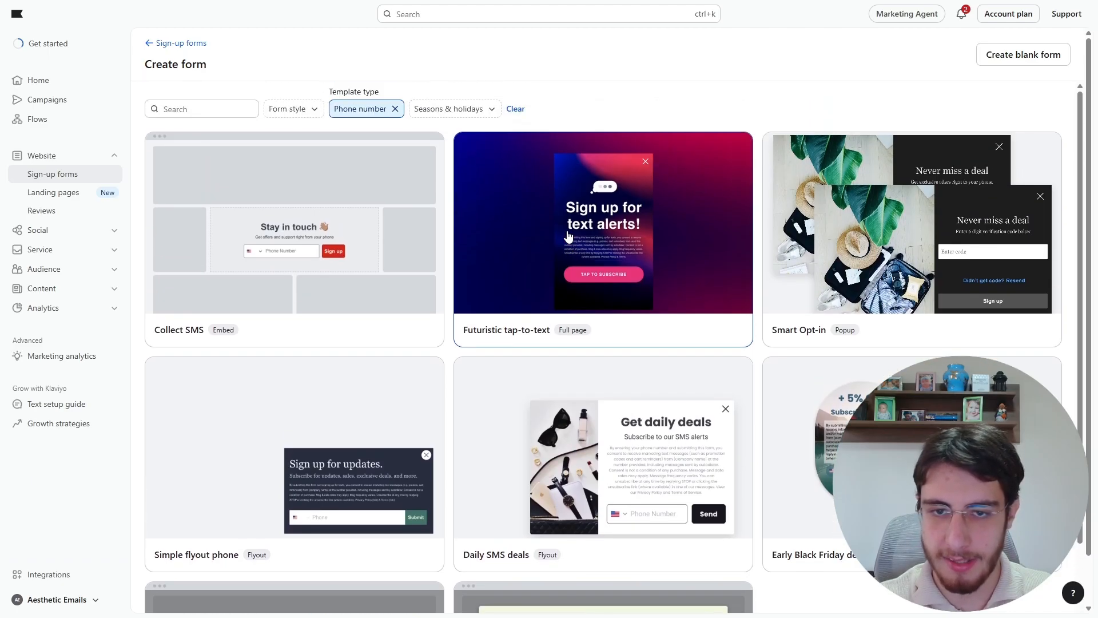
{"action": "left_click", "coordinate": [394, 109]}
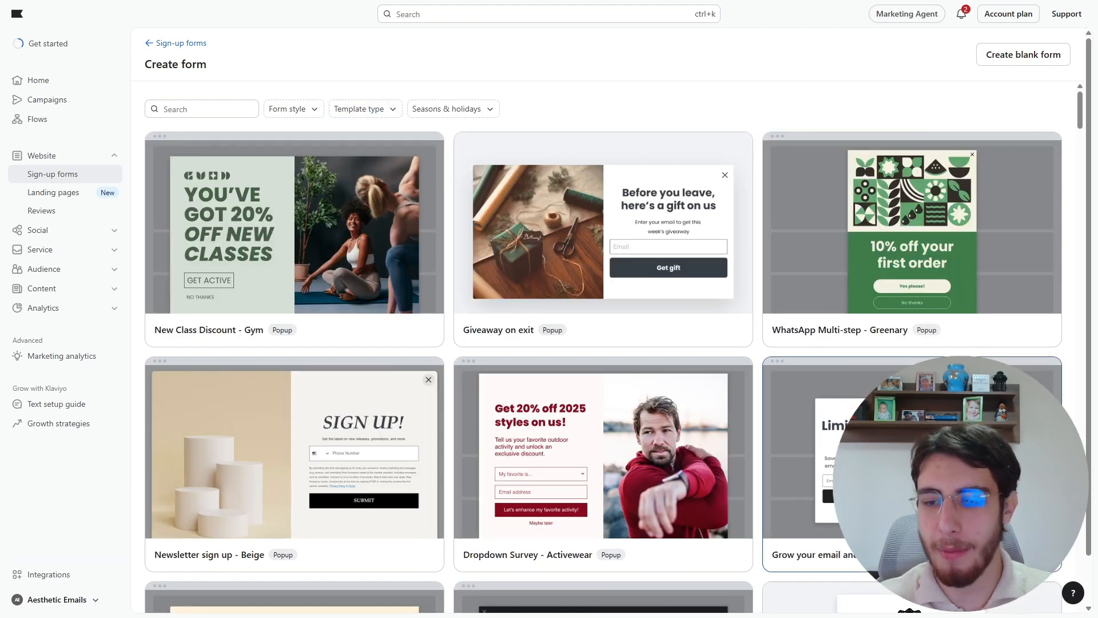
Step: Create a form named "SMS Pop-up 2026" from the "Grow your email and SMS list" template, choosing an email subscriber list
{"action": "left_click", "coordinate": [943, 452]}
{"action": "left_click_drag", "start_coordinate": [989, 292], "coordinate": [743, 293]}
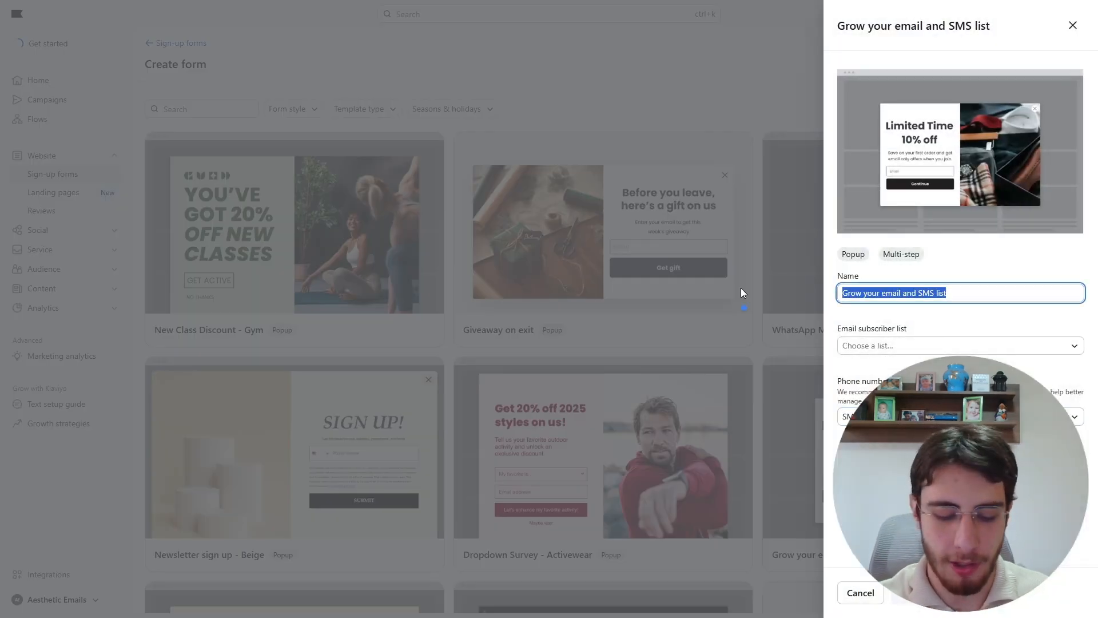
{"action": "type", "text": "SMS O"}
{"action": "key", "text": "BackSpace"}
{"action": "type", "text": "Pop-up 20265"}
{"action": "key", "text": "BackSpace"}
{"action": "left_click", "coordinate": [963, 347]}
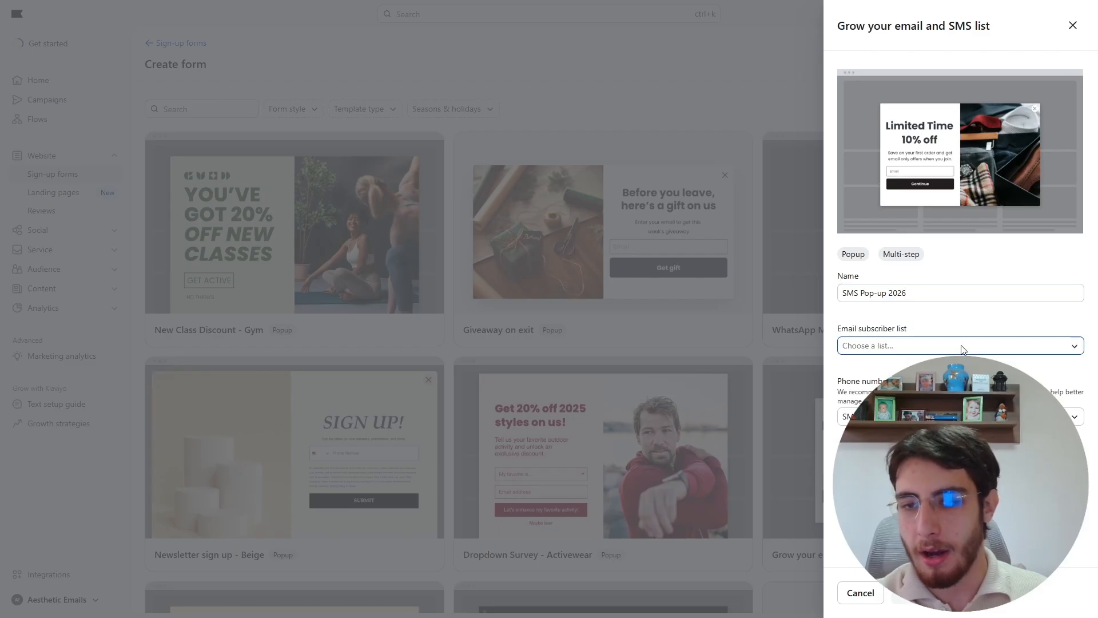
{"action": "left_click", "coordinate": [892, 387]}
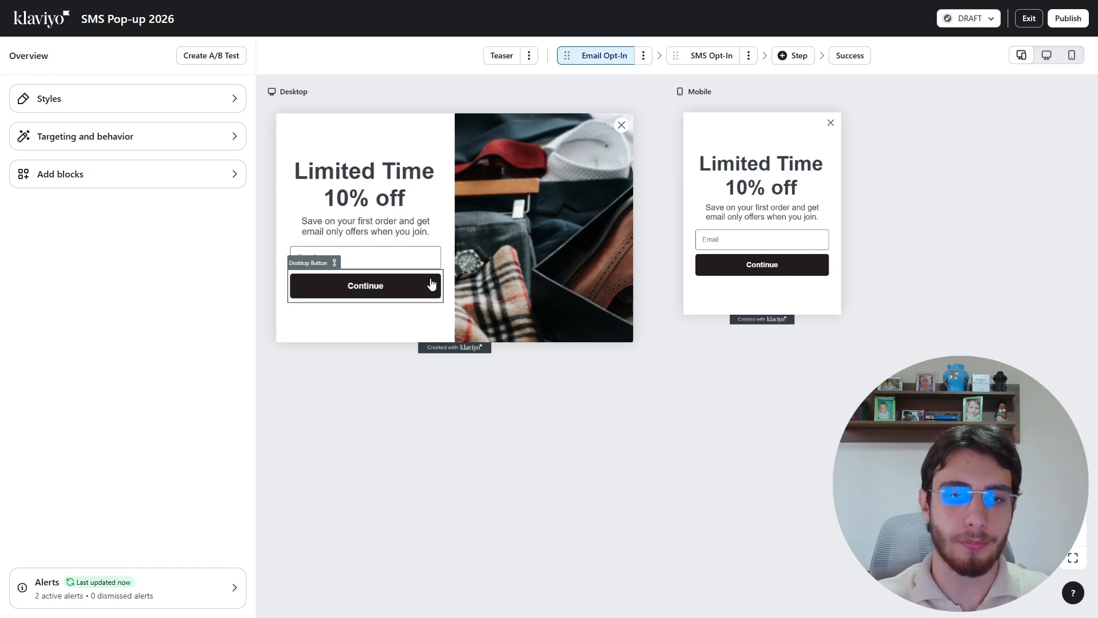
Step: Review the form's Email Opt-In, SMS Opt-In, Success and Teaser stages in the desktop and mobile previews
{"action": "left_click_drag", "start_coordinate": [312, 94], "coordinate": [382, 100]}
{"action": "left_click_drag", "start_coordinate": [812, 101], "coordinate": [811, 126]}
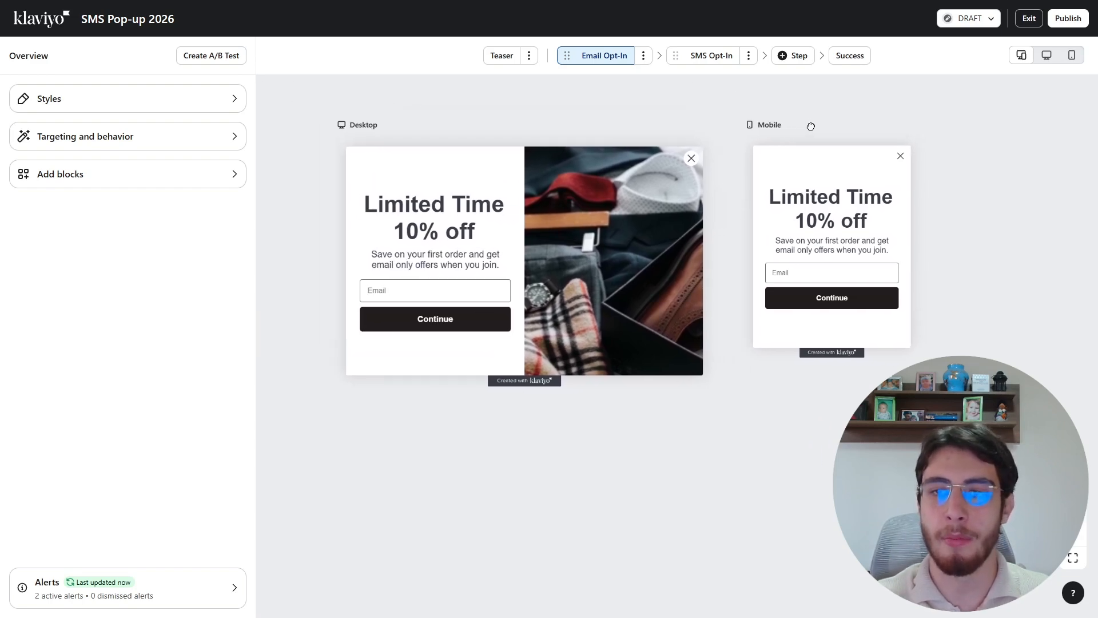
{"action": "left_click", "coordinate": [709, 57]}
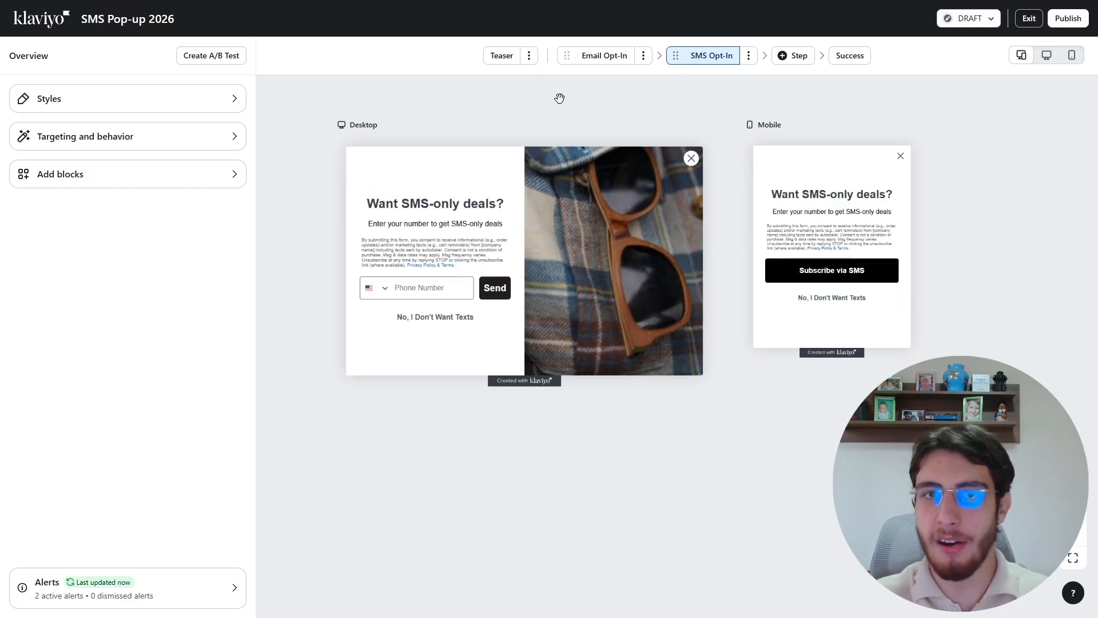
{"action": "left_click", "coordinate": [605, 57]}
{"action": "left_click", "coordinate": [711, 55]}
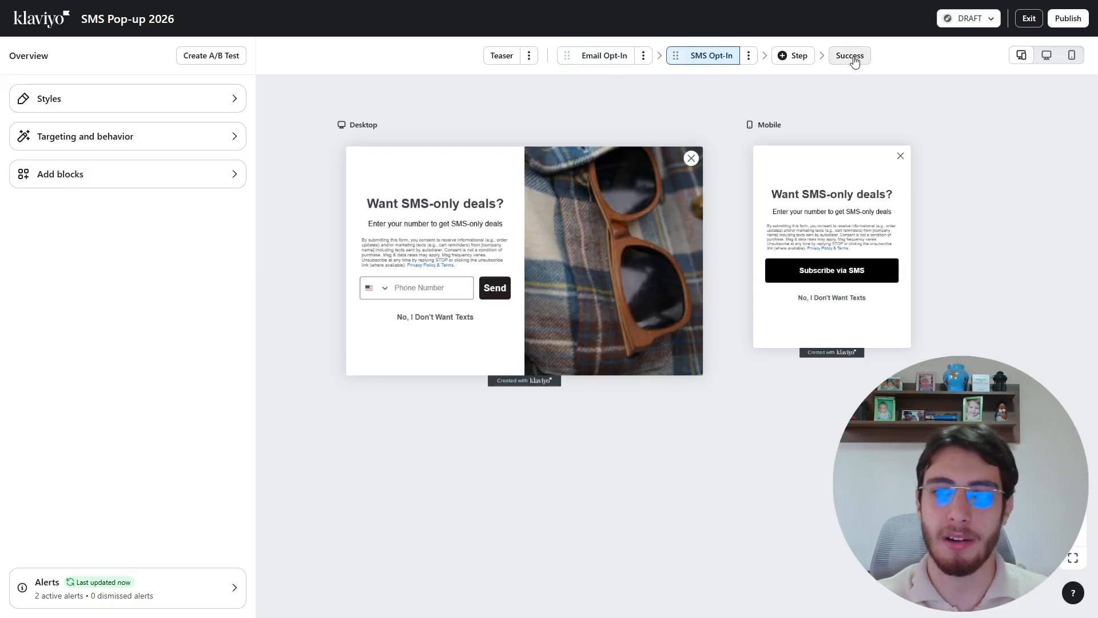
{"action": "left_click", "coordinate": [850, 55]}
{"action": "left_click", "coordinate": [501, 56]}
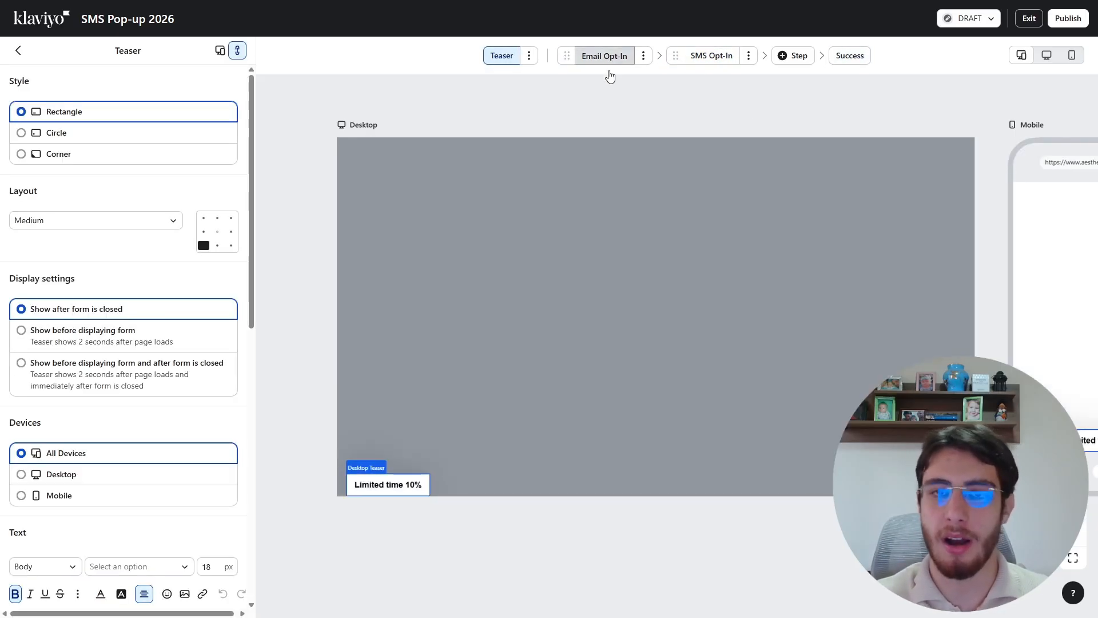
{"action": "left_click", "coordinate": [605, 58]}
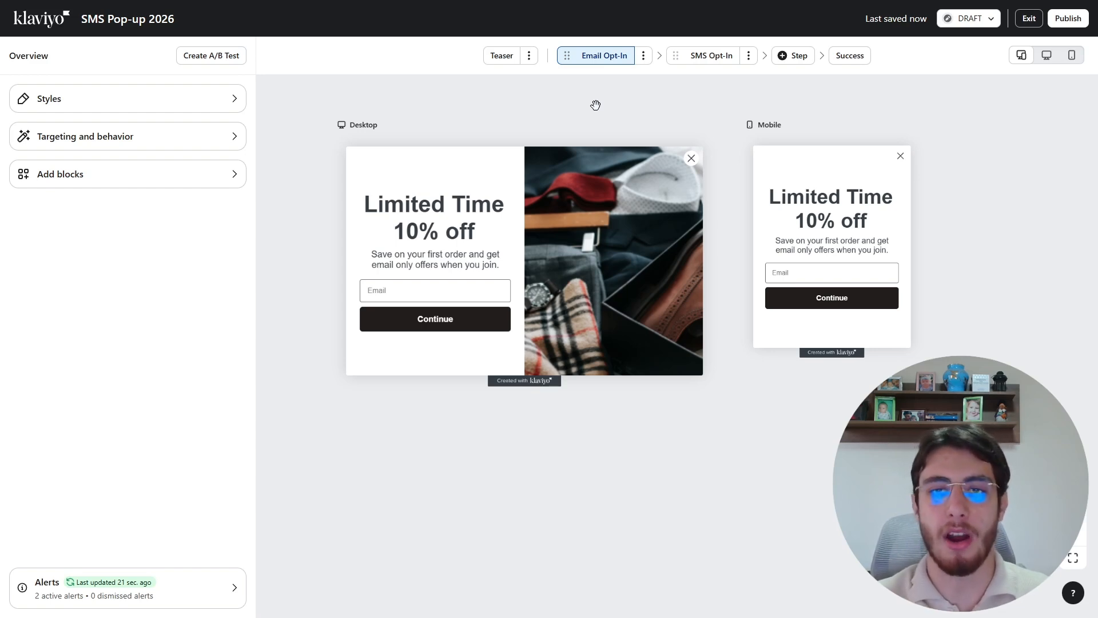
Step: Replace the side image of the SMS Opt-In step with "spring views spring runs.1" from the image library
{"action": "left_click", "coordinate": [695, 53]}
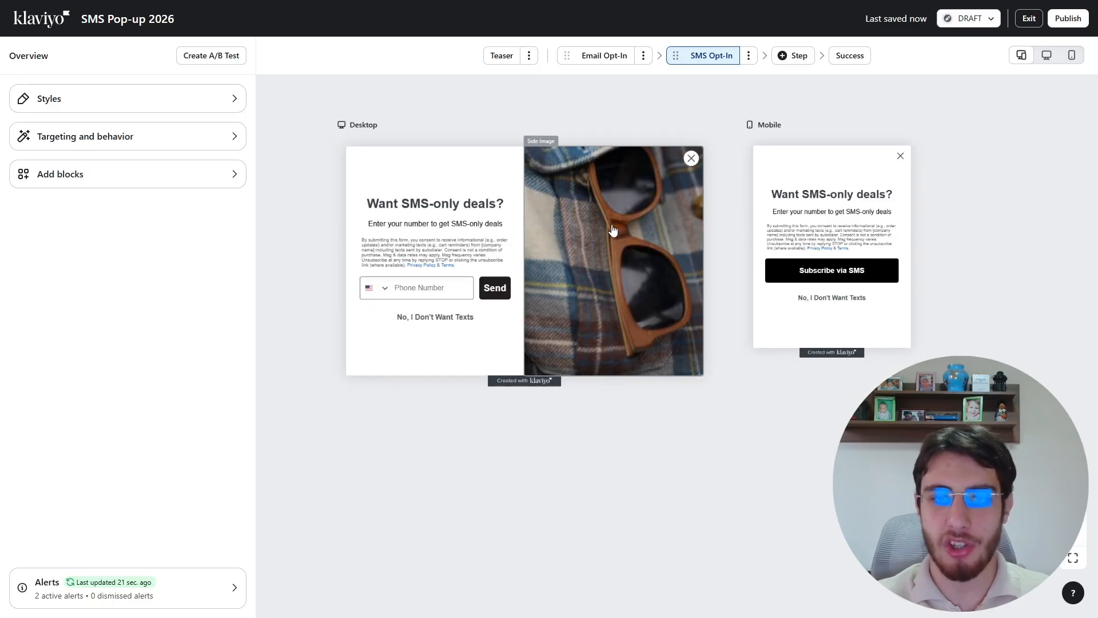
{"action": "left_click", "coordinate": [612, 230]}
{"action": "left_click", "coordinate": [77, 239]}
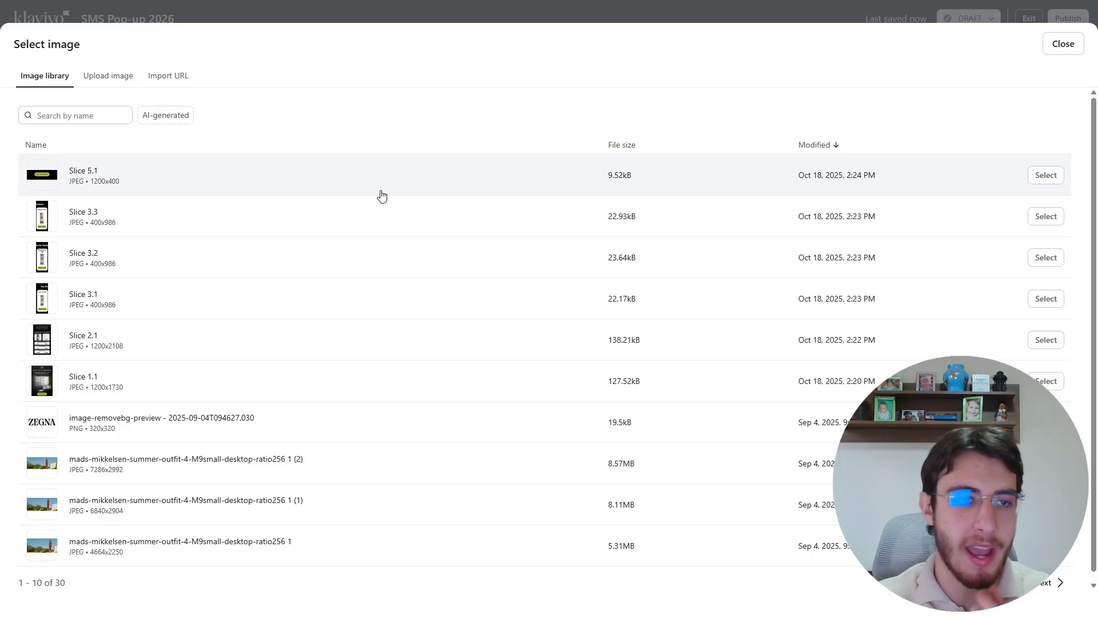
{"action": "left_click", "coordinate": [1060, 573]}
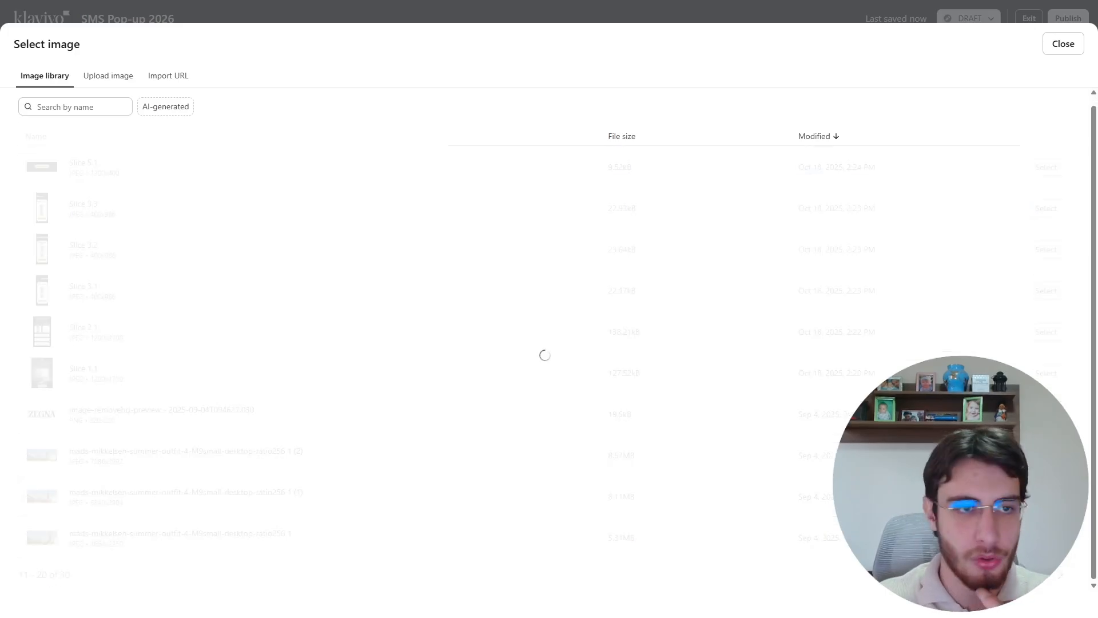
{"action": "left_click", "coordinate": [1060, 573]}
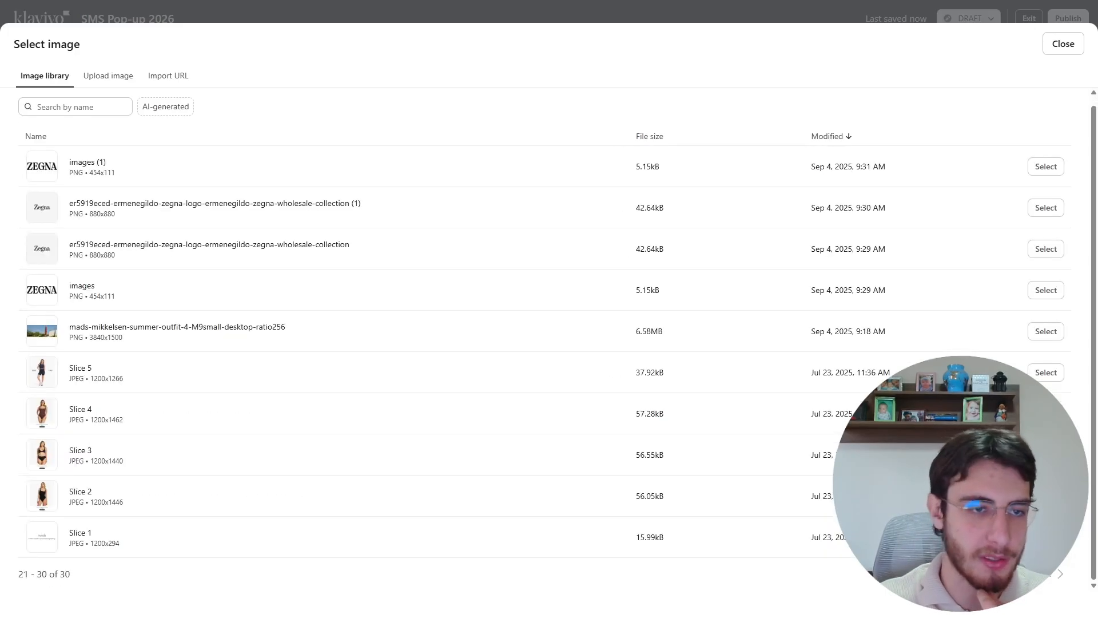
{"action": "left_click", "coordinate": [1054, 258]}
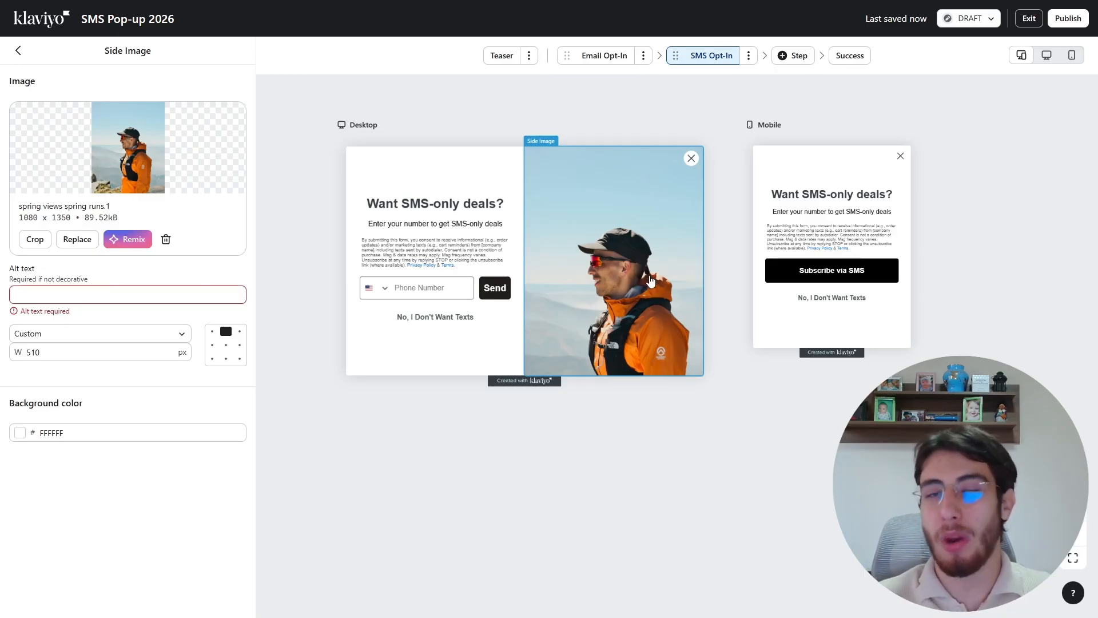
Step: Set the side image's alt text to "The North Face" and return to the form overview
{"action": "left_click_drag", "start_coordinate": [730, 245], "coordinate": [743, 254]}
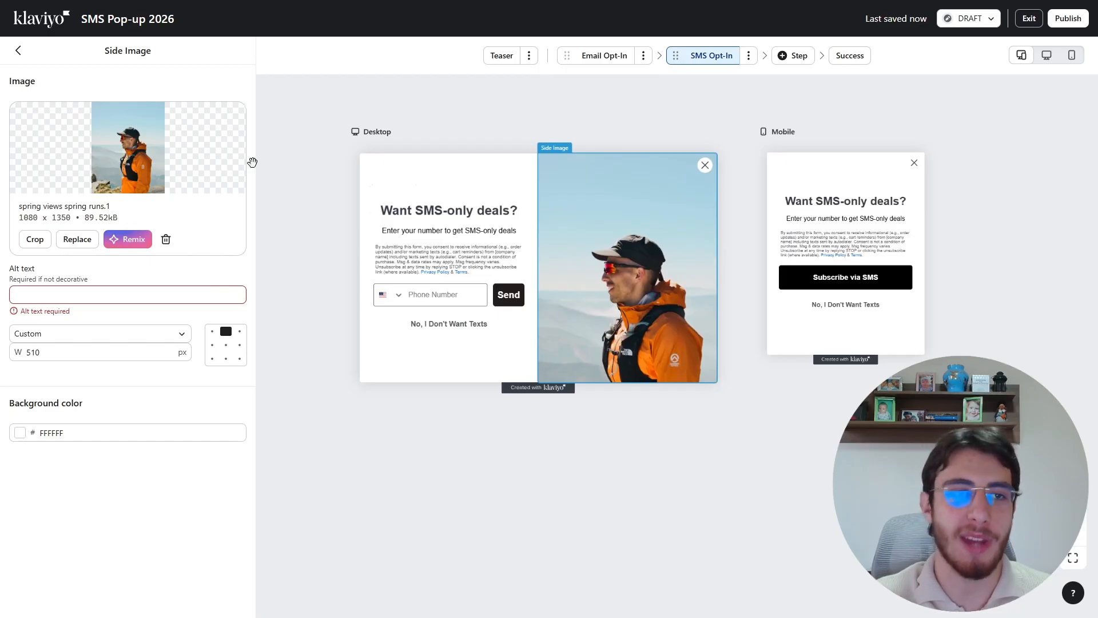
{"action": "left_click", "coordinate": [206, 290]}
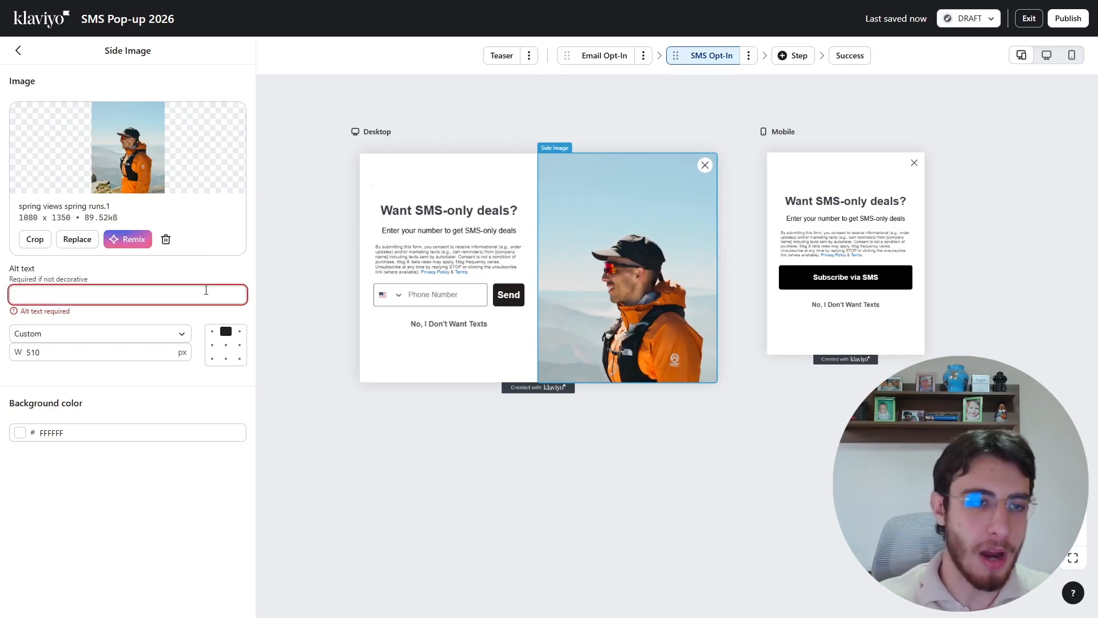
{"action": "type", "text": "The Northe"}
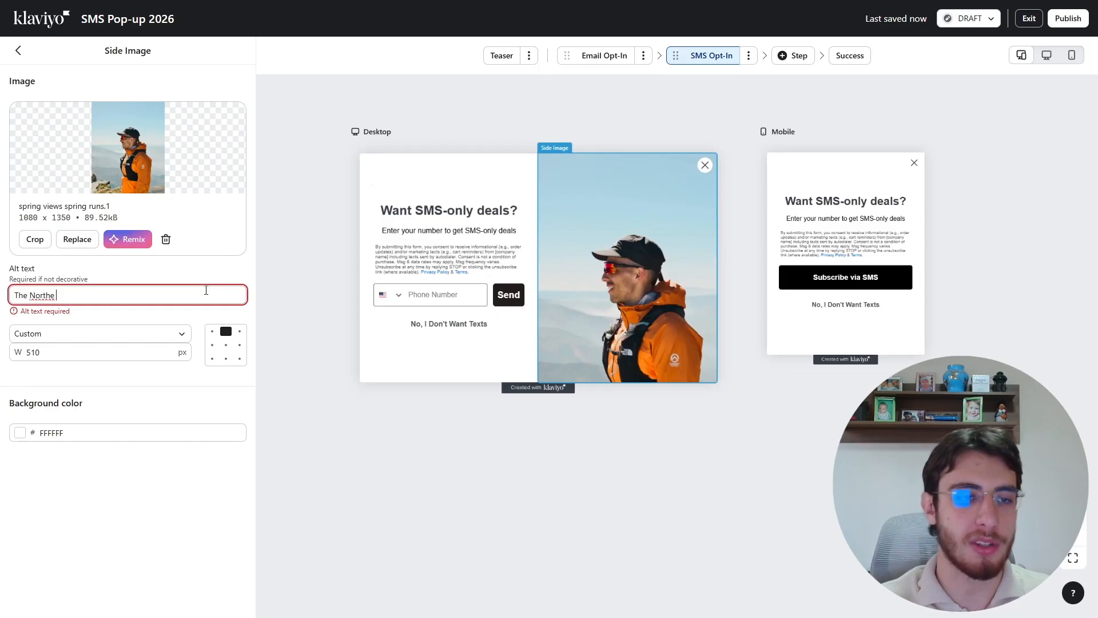
{"action": "key", "text": "BackSpace"}
{"action": "key", "text": "BackSpace"}
{"action": "type", "text": "Face"}
{"action": "left_click", "coordinate": [18, 50]}
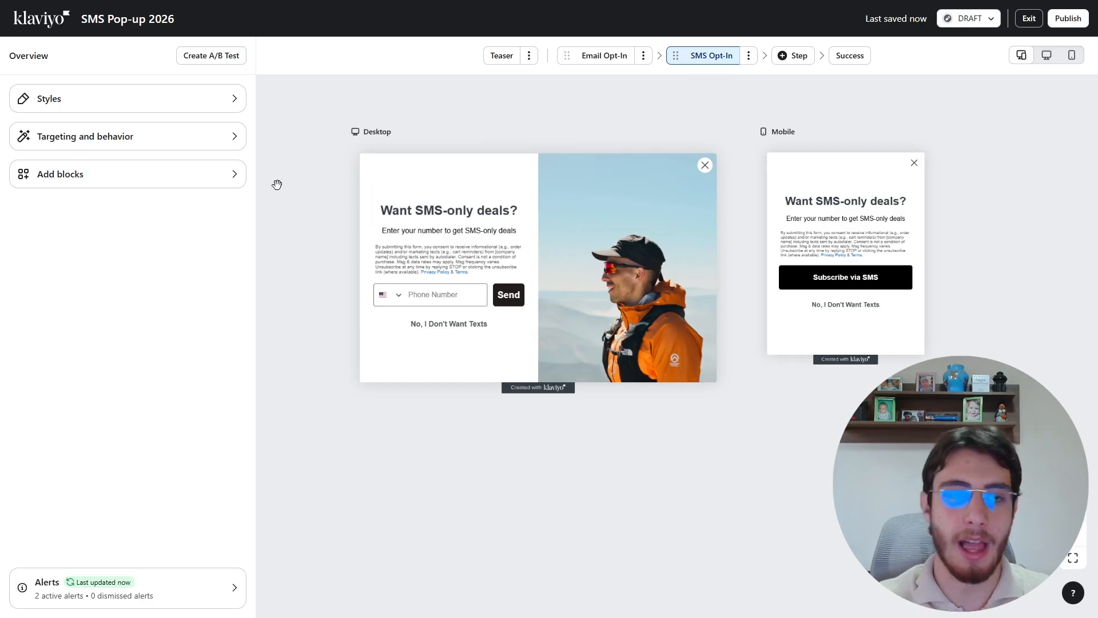
Step: Add an image block above the "Want SMS-only deals?" heading using the library logo "the_north_face-logo_brandlogos.net_qxwtp"
{"action": "left_click", "coordinate": [197, 180]}
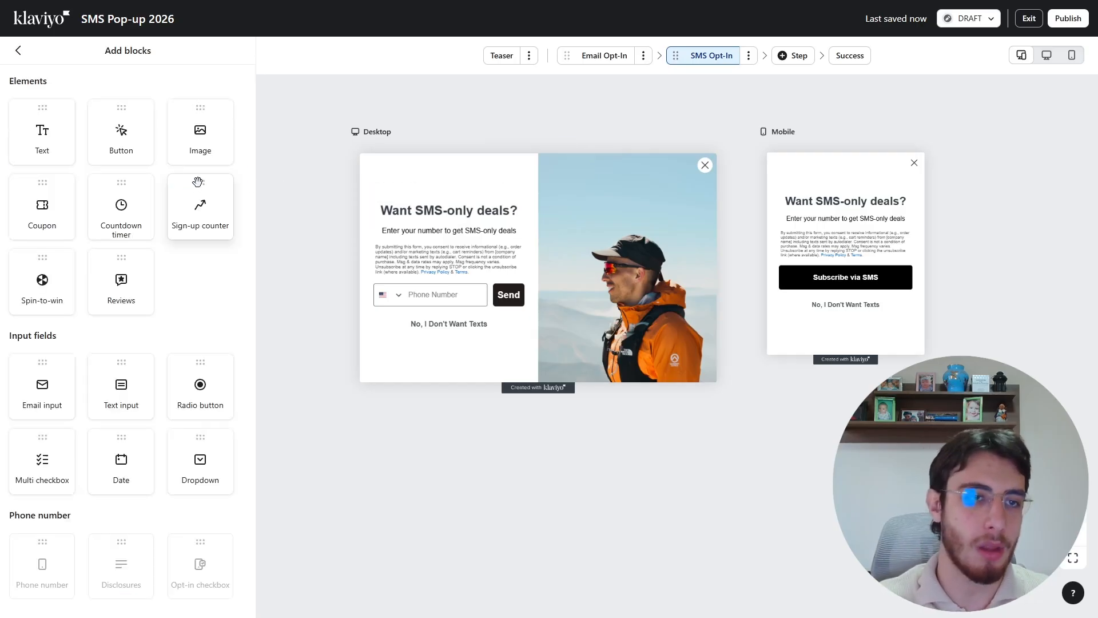
{"action": "left_click_drag", "start_coordinate": [212, 146], "coordinate": [455, 202]}
{"action": "left_click", "coordinate": [83, 215]}
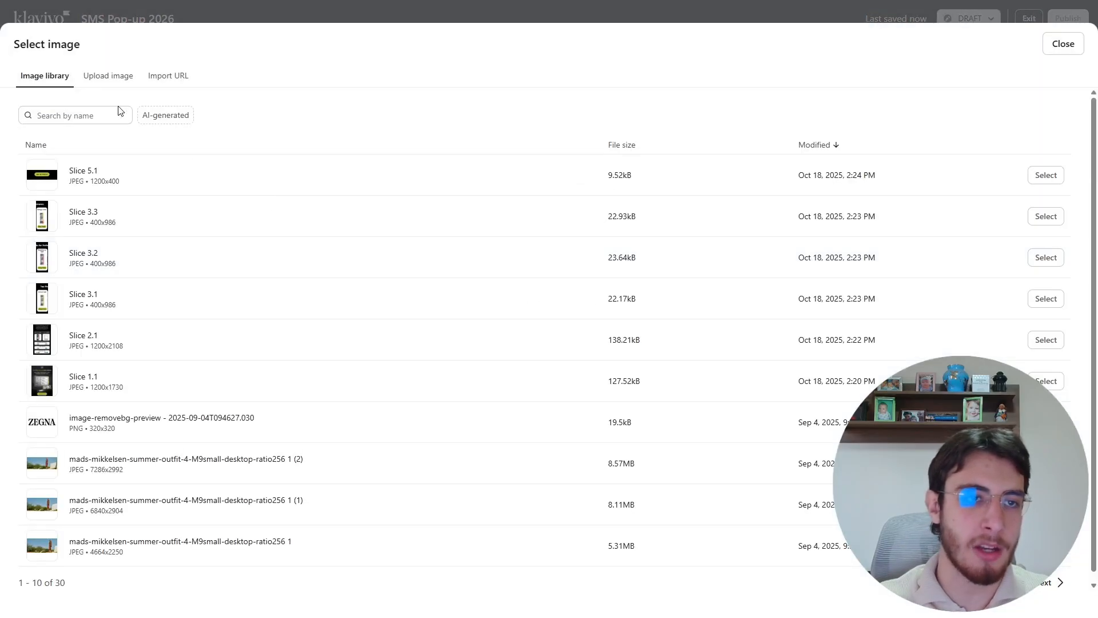
{"action": "left_click", "coordinate": [1015, 582]}
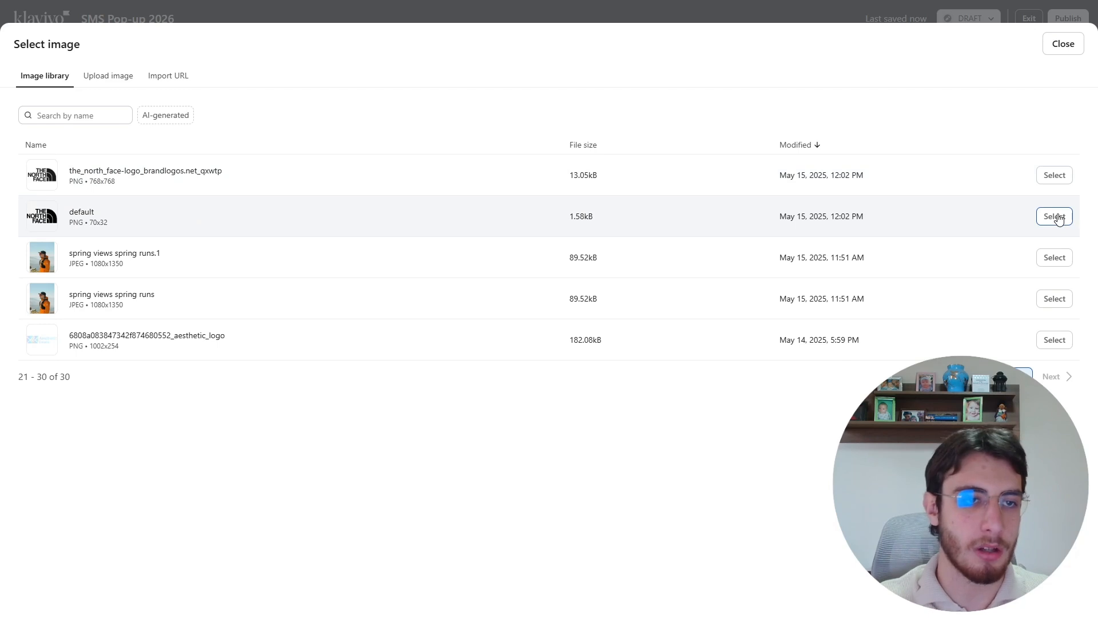
{"action": "left_click", "coordinate": [1054, 176]}
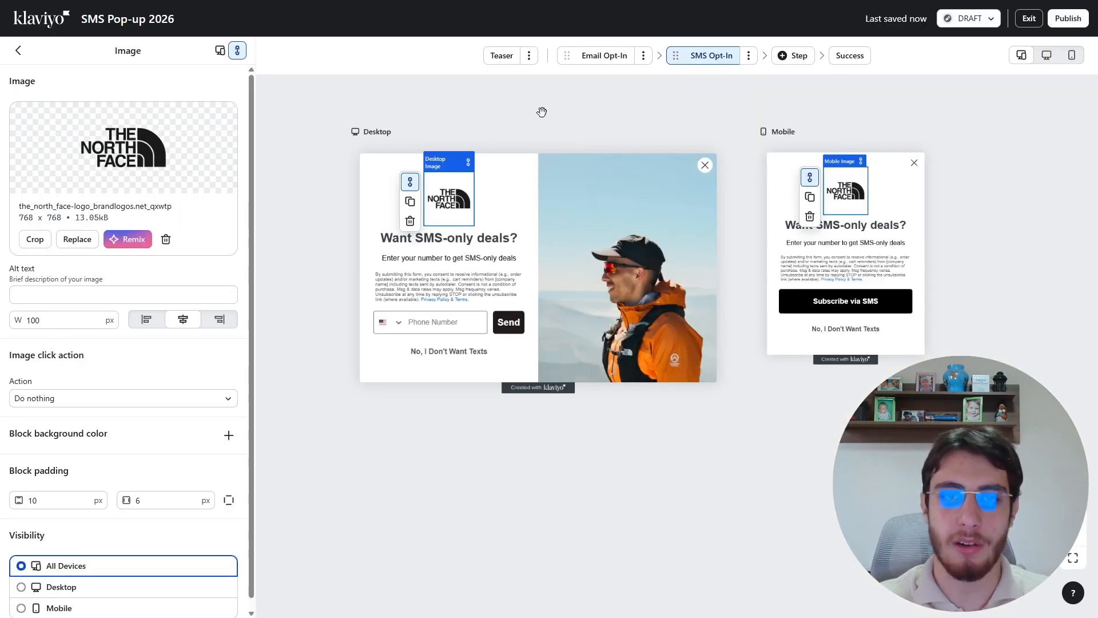
Step: Replace the Email Opt-In step's "Limited Time 10% off" heading with "You've Got 10% OFF!"
{"action": "left_click", "coordinate": [455, 329]}
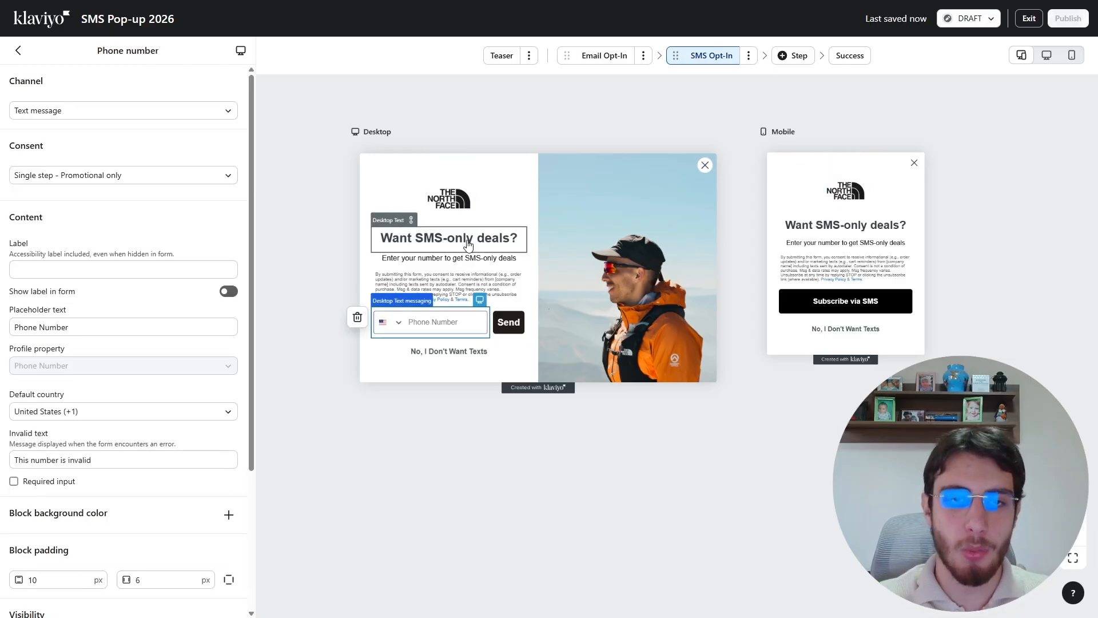
{"action": "left_click", "coordinate": [468, 245]}
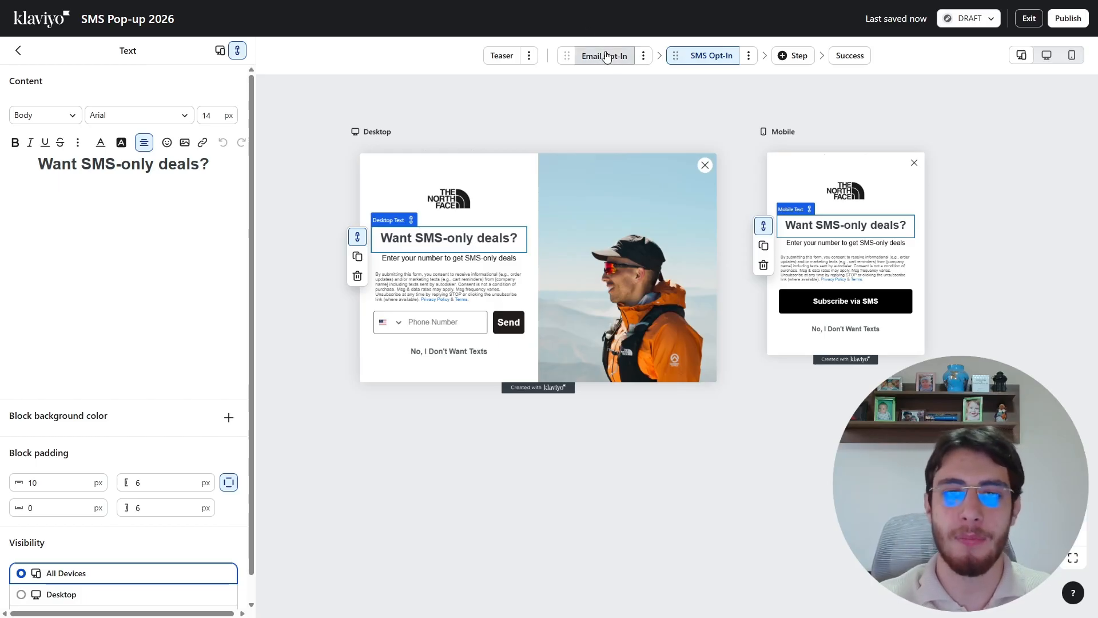
{"action": "left_click", "coordinate": [607, 55]}
{"action": "left_click", "coordinate": [483, 218]}
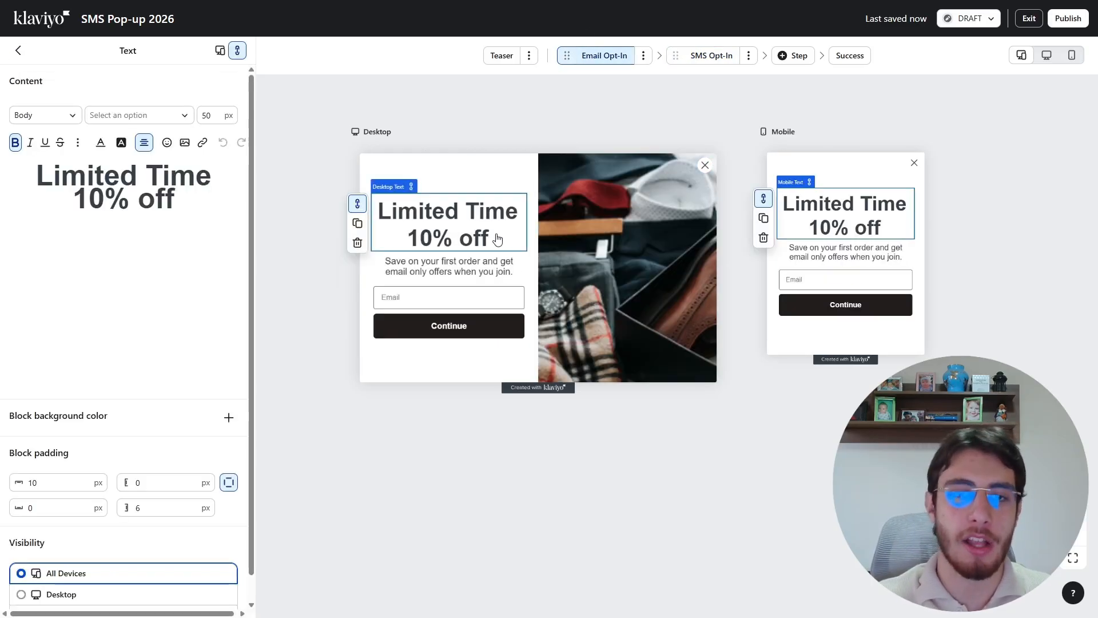
{"action": "left_click_drag", "start_coordinate": [203, 199], "coordinate": [0, 181]}
{"action": "key", "text": "BackSpace"}
{"action": "type", "text": "G"}
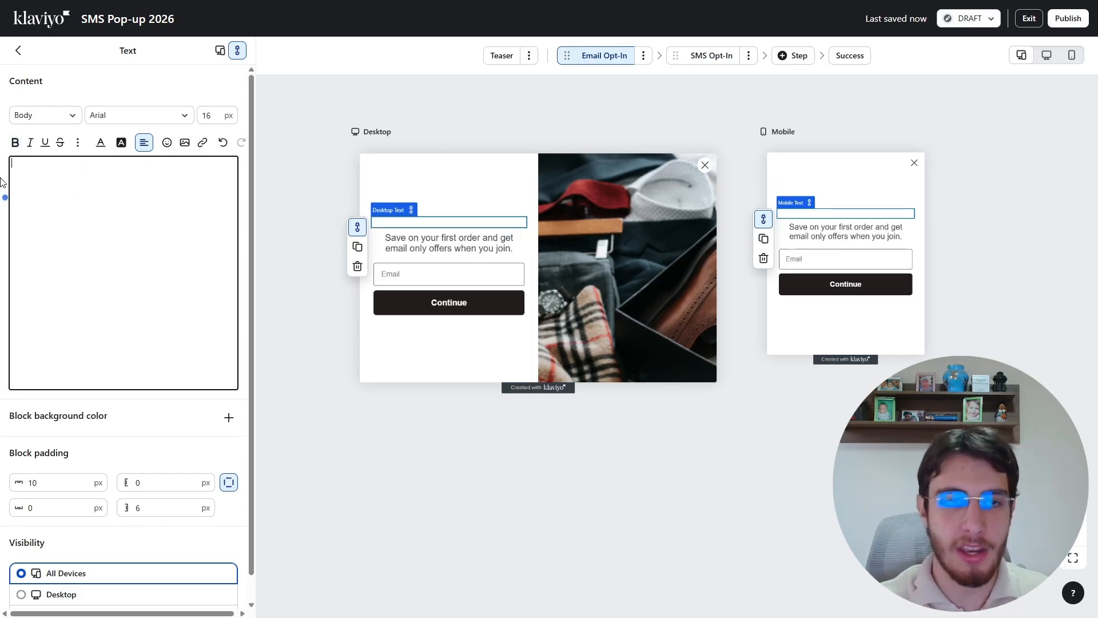
{"action": "type", "text": "e"}
{"action": "key", "text": "BackSpace"}
{"action": "key", "text": "BackSpace"}
{"action": "type", "text": "You"}
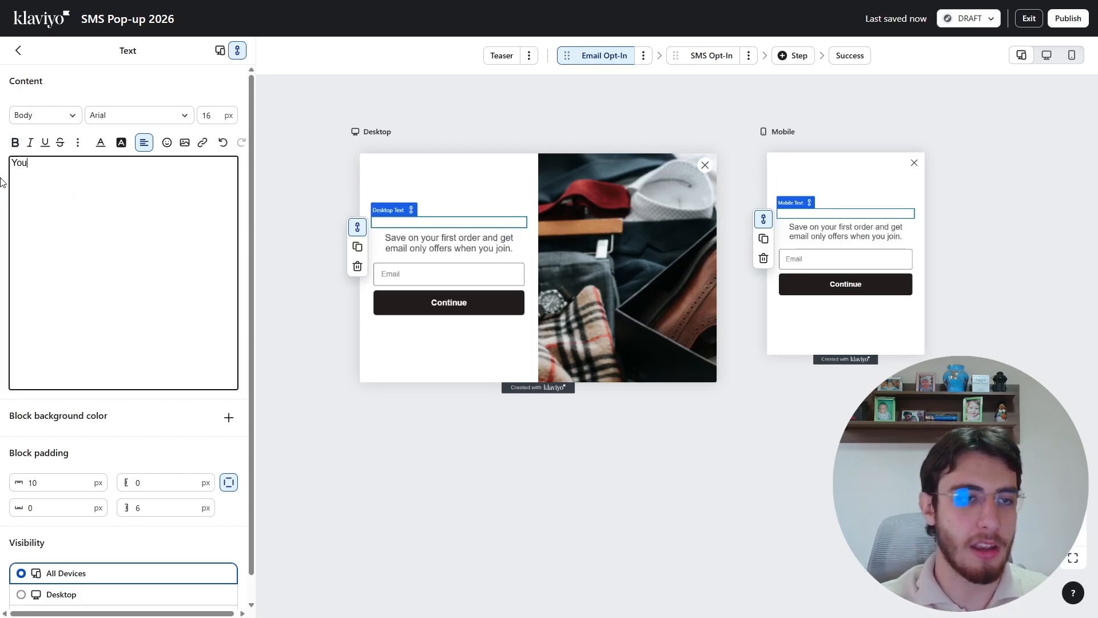
{"action": "type", "text": "'ve Got 10% OFF!"}
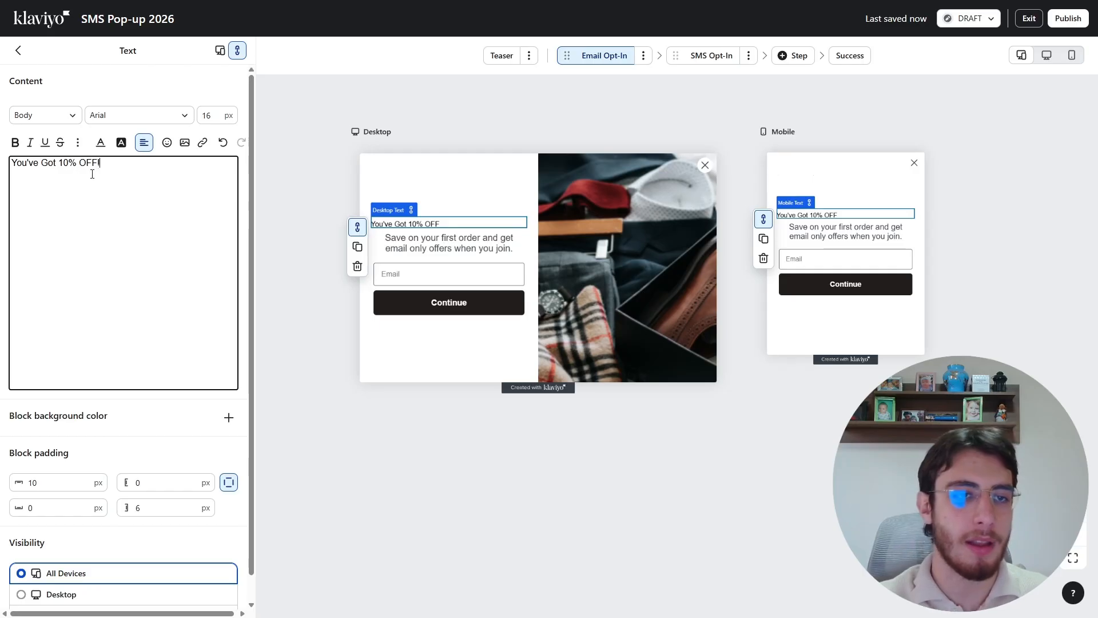
Step: Centre the "You've Got 10% OFF!" heading on the Email Opt-In step and make it bold
{"action": "left_click_drag", "start_coordinate": [102, 171], "coordinate": [1, 169]}
{"action": "left_click", "coordinate": [138, 159]}
{"action": "left_click_drag", "start_coordinate": [138, 160], "coordinate": [4, 169]}
{"action": "key", "text": "ctrl+shift+e"}
{"action": "key", "text": "ctrl+b"}
{"action": "left_click_drag", "start_coordinate": [180, 165], "coordinate": [46, 167]}
{"action": "key", "text": "ctrl+b"}
{"action": "key", "text": "ctrl+b"}
{"action": "left_click", "coordinate": [172, 163]}
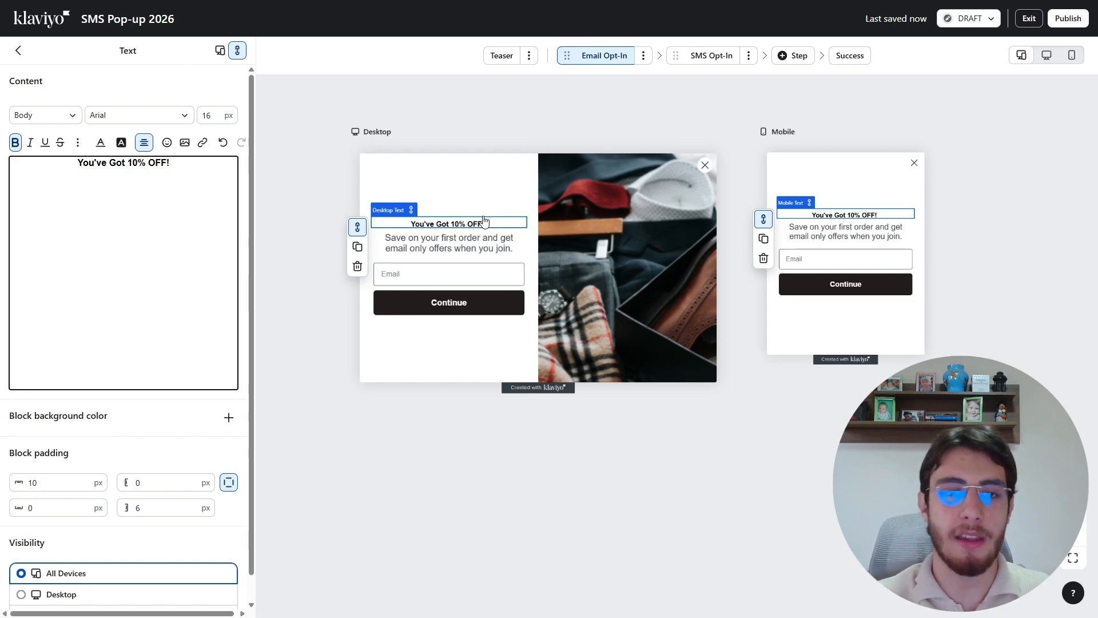
Step: Inspect the settings of the Email Opt-In step's Continue button and its heading
{"action": "left_click", "coordinate": [713, 58]}
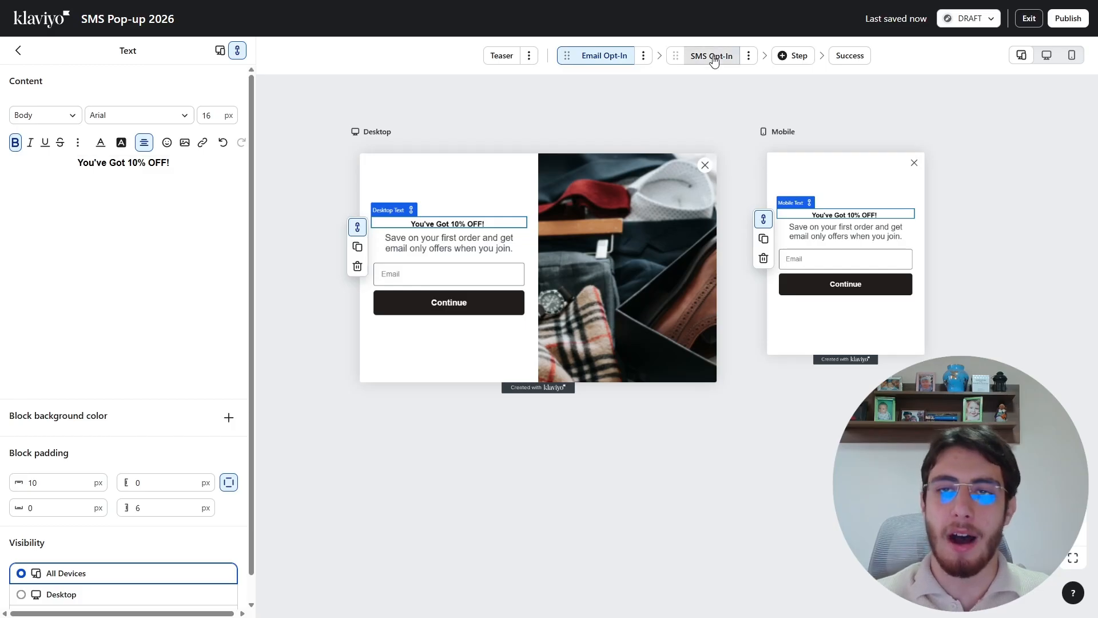
{"action": "left_click", "coordinate": [585, 62]}
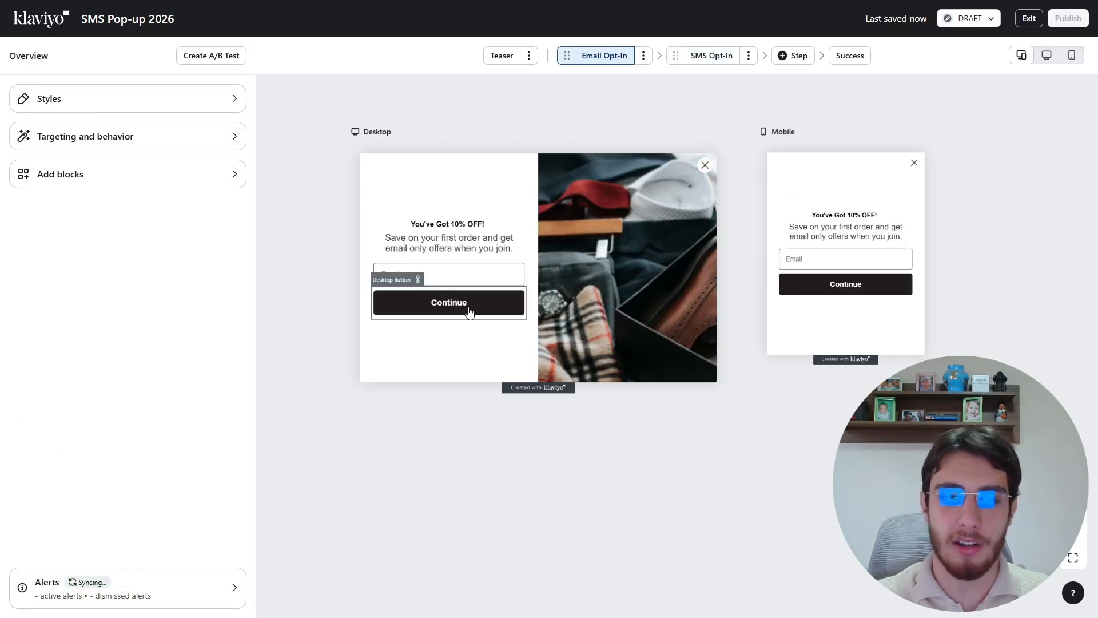
{"action": "left_click", "coordinate": [469, 311]}
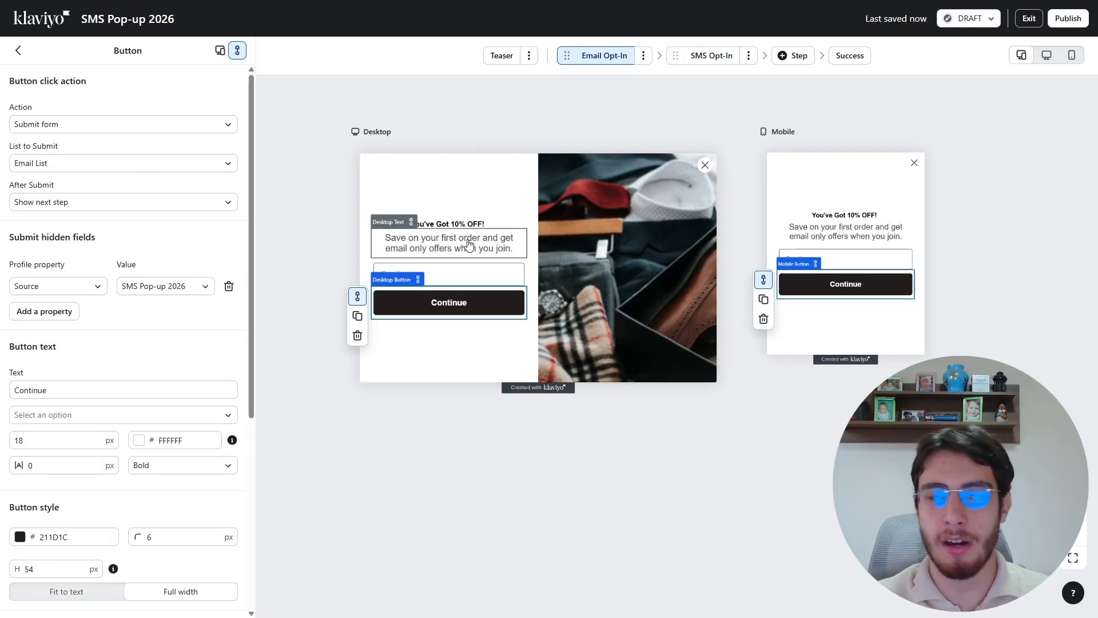
{"action": "left_click", "coordinate": [469, 221]}
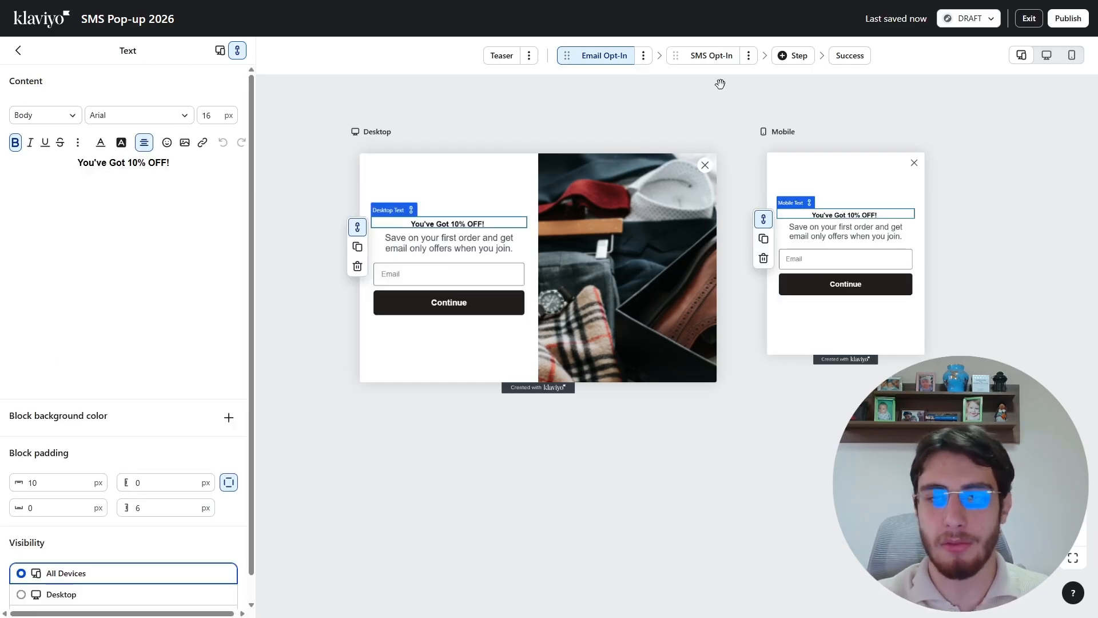
Step: Replace the SMS Opt-In heading "Want SMS-only deals?" with "Finish Signing Up"
{"action": "left_click", "coordinate": [715, 56]}
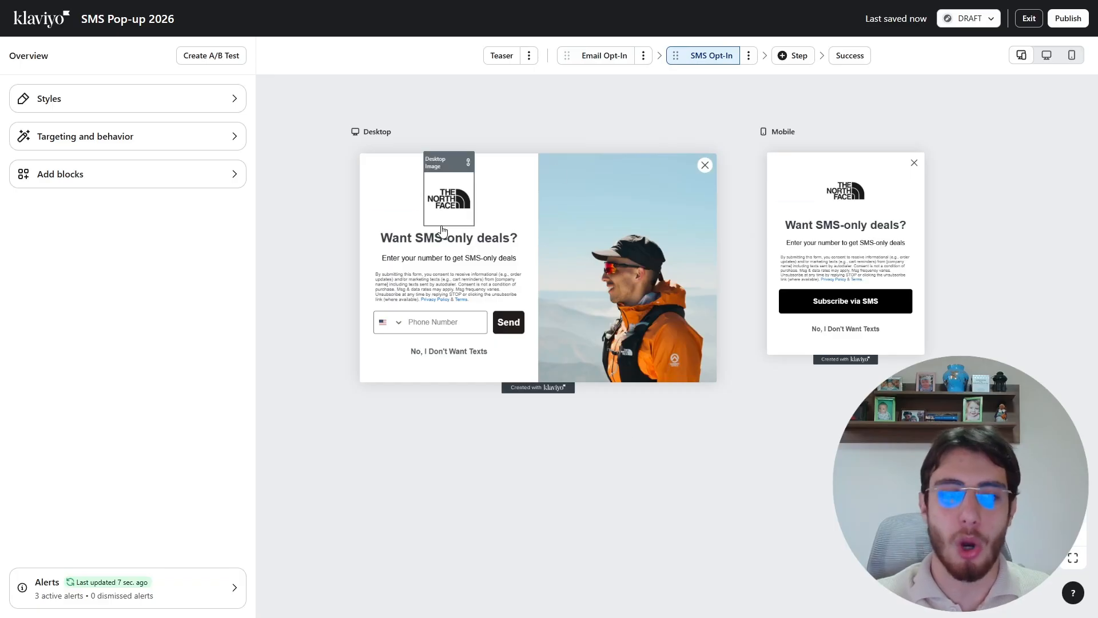
{"action": "left_click", "coordinate": [476, 245]}
{"action": "left_click_drag", "start_coordinate": [211, 165], "coordinate": [1, 182]}
{"action": "left_click", "coordinate": [237, 154]}
{"action": "left_click_drag", "start_coordinate": [231, 160], "coordinate": [3, 166]}
{"action": "key", "text": "ctrl+a"}
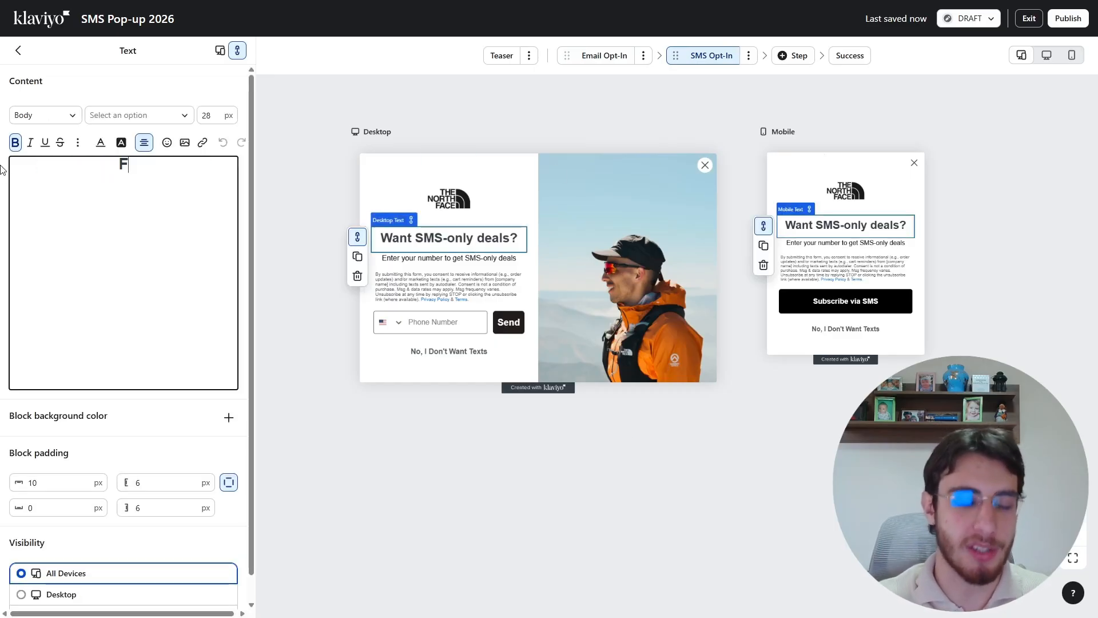
{"action": "type", "text": "Finish Signing Up"}
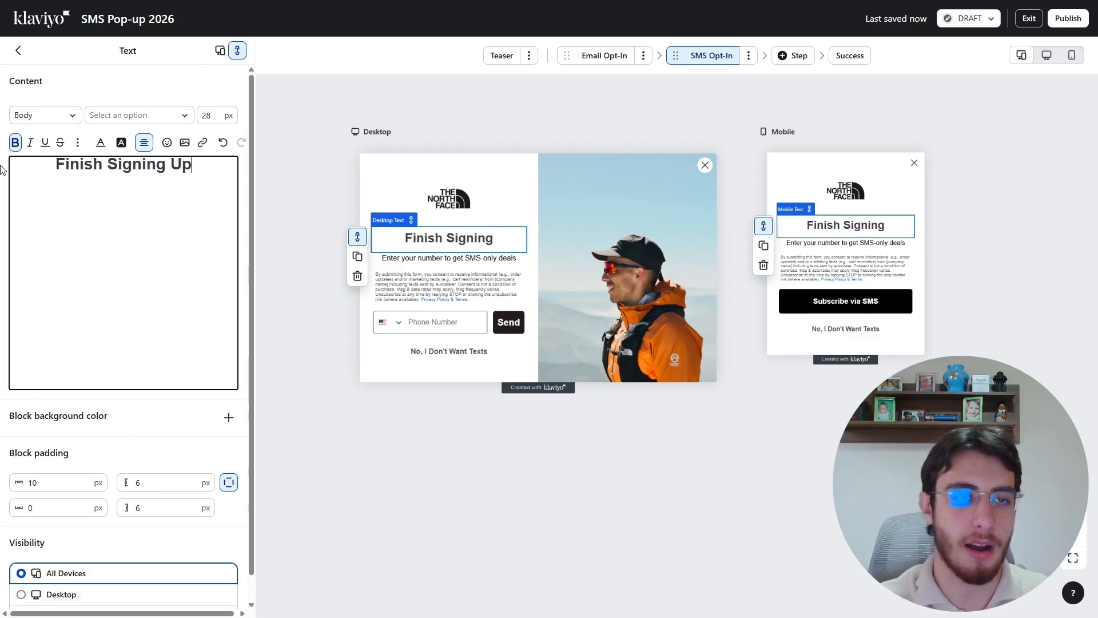
Step: Change the SMS Opt-In step's heading to "Almost There!"
{"action": "left_click_drag", "start_coordinate": [214, 172], "coordinate": [27, 163]}
{"action": "type", "text": "A"}
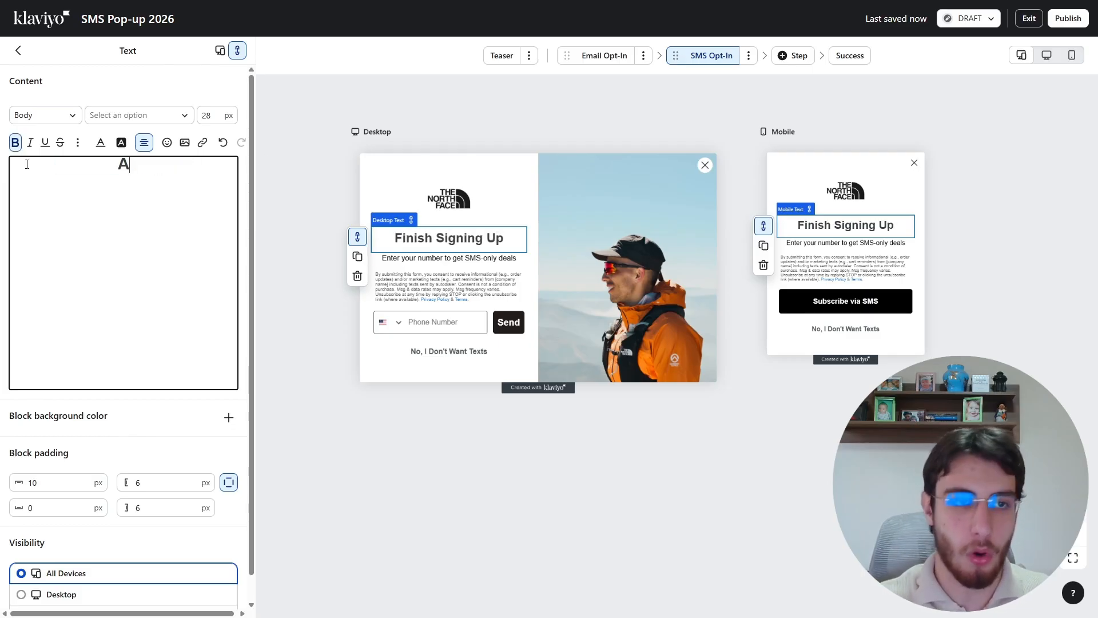
{"action": "type", "text": "lmost There!"}
Step: Compare the Email Opt-In and SMS Opt-In steps and review the SMS step's heading and subheading text
{"action": "left_click", "coordinate": [608, 57]}
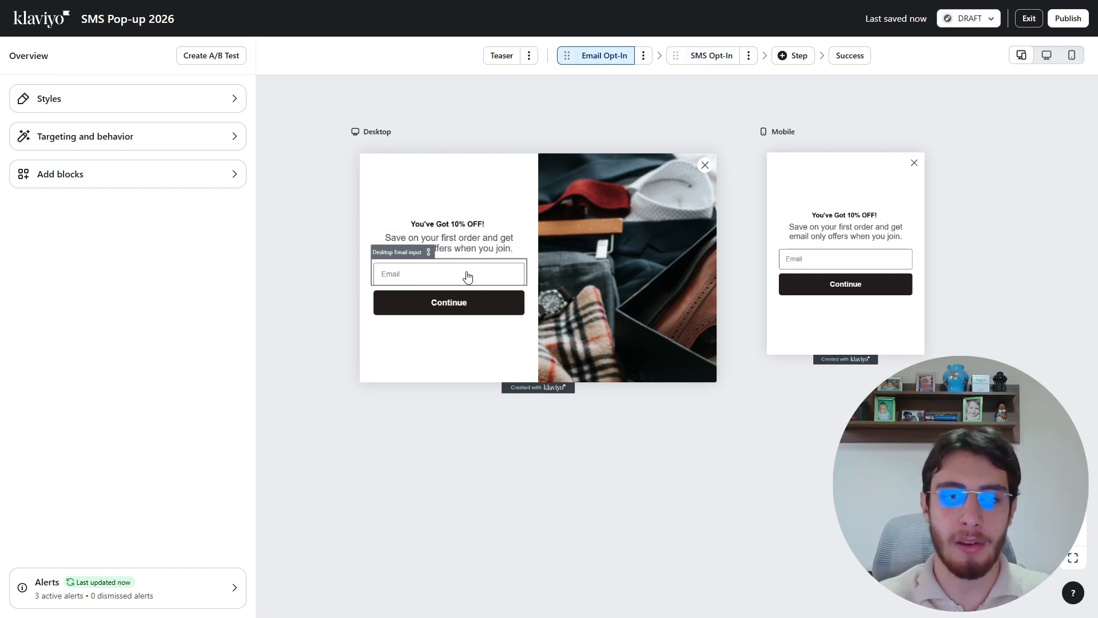
{"action": "left_click", "coordinate": [709, 56]}
{"action": "left_click", "coordinate": [605, 57]}
{"action": "left_click", "coordinate": [709, 56]}
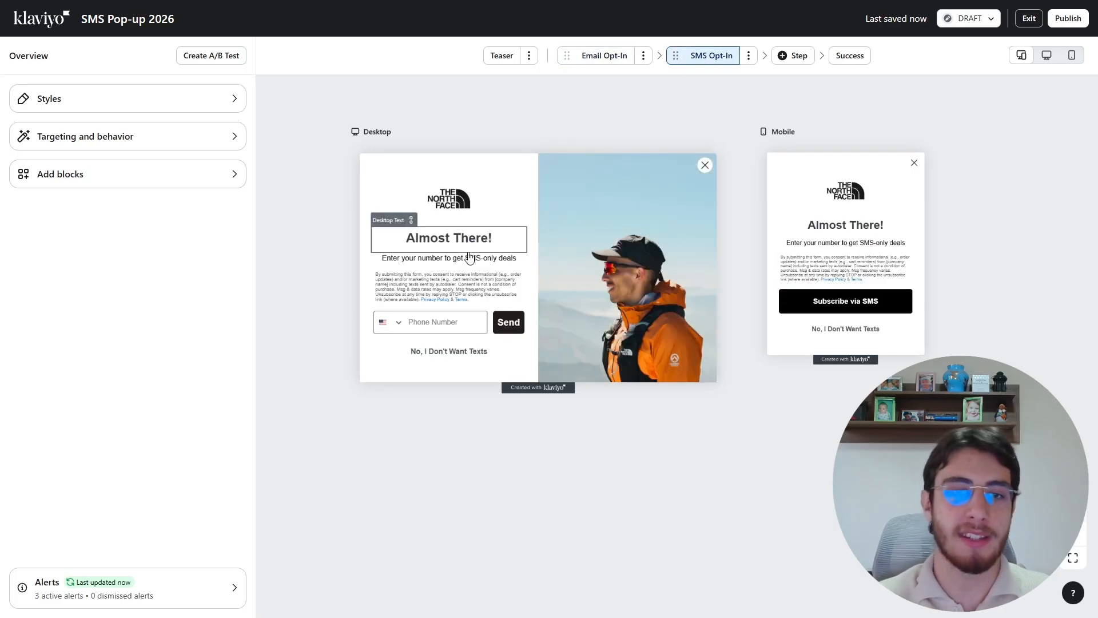
{"action": "left_click", "coordinate": [466, 250]}
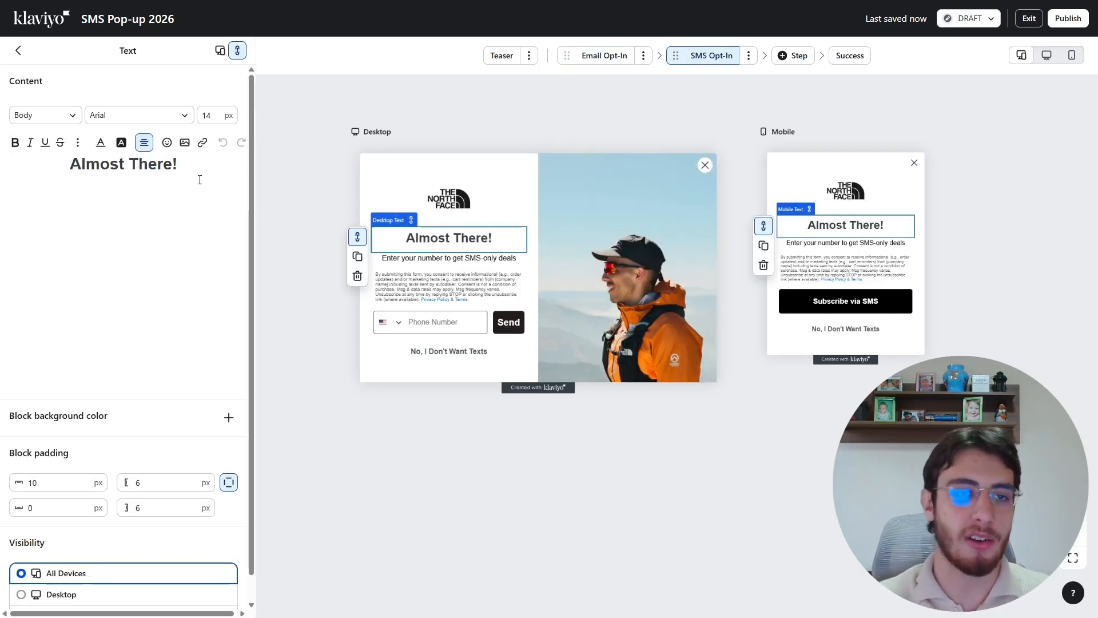
{"action": "left_click", "coordinate": [472, 259]}
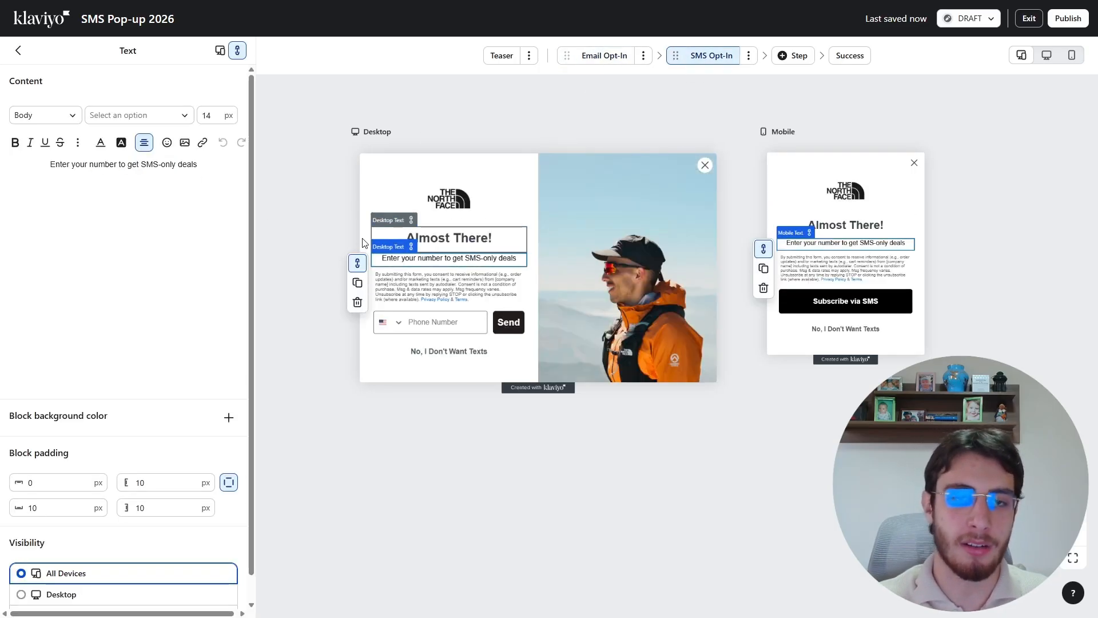
{"action": "triple_click", "coordinate": [208, 165]}
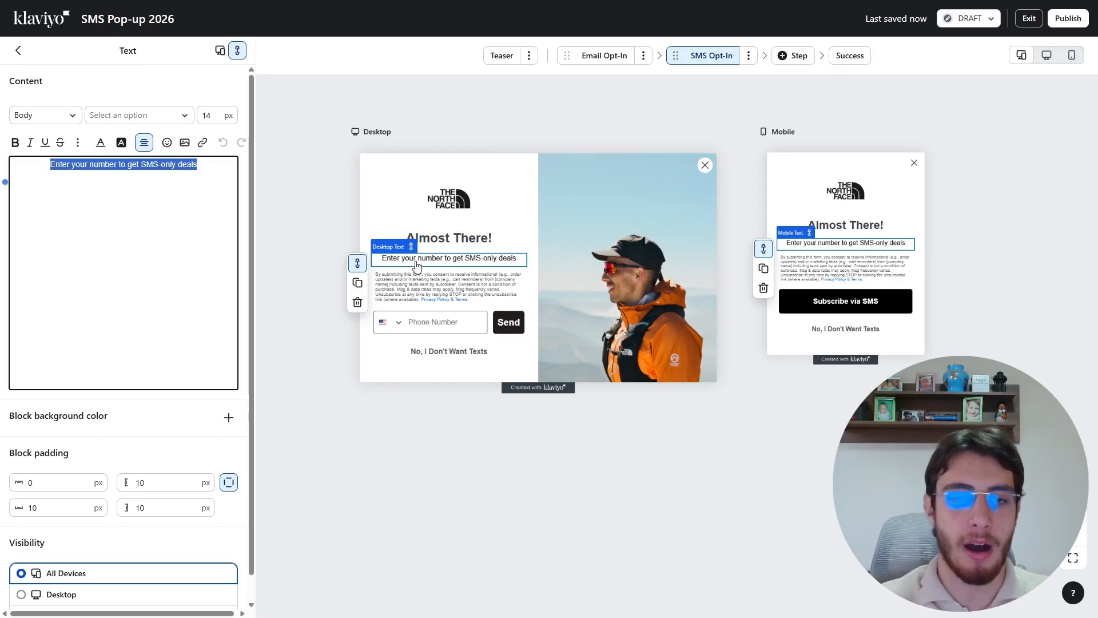
Step: Try "Finish Signing Up" and "You've Got 10% OFF" as wordings for the SMS Opt-In heading
{"action": "left_click", "coordinate": [460, 241]}
{"action": "triple_click", "coordinate": [190, 162]}
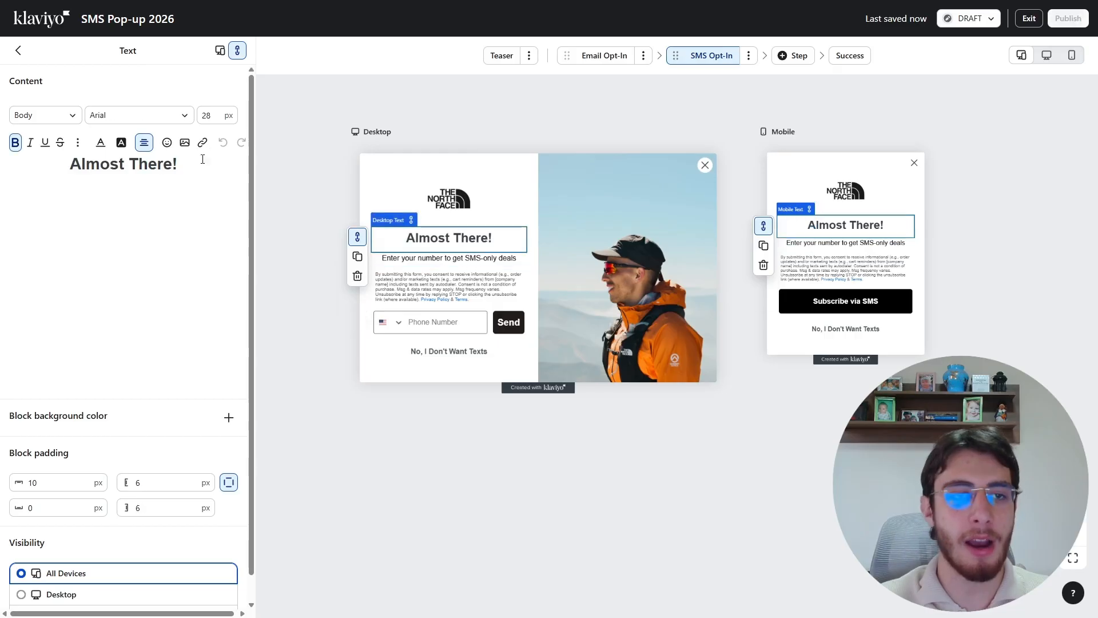
{"action": "type", "text": "Finishn"}
{"action": "key", "text": "BackSpace"}
{"action": "type", "text": "Signing Up"}
{"action": "key", "text": "ctrl+a"}
{"action": "type", "text": "You've Got 10% O"}
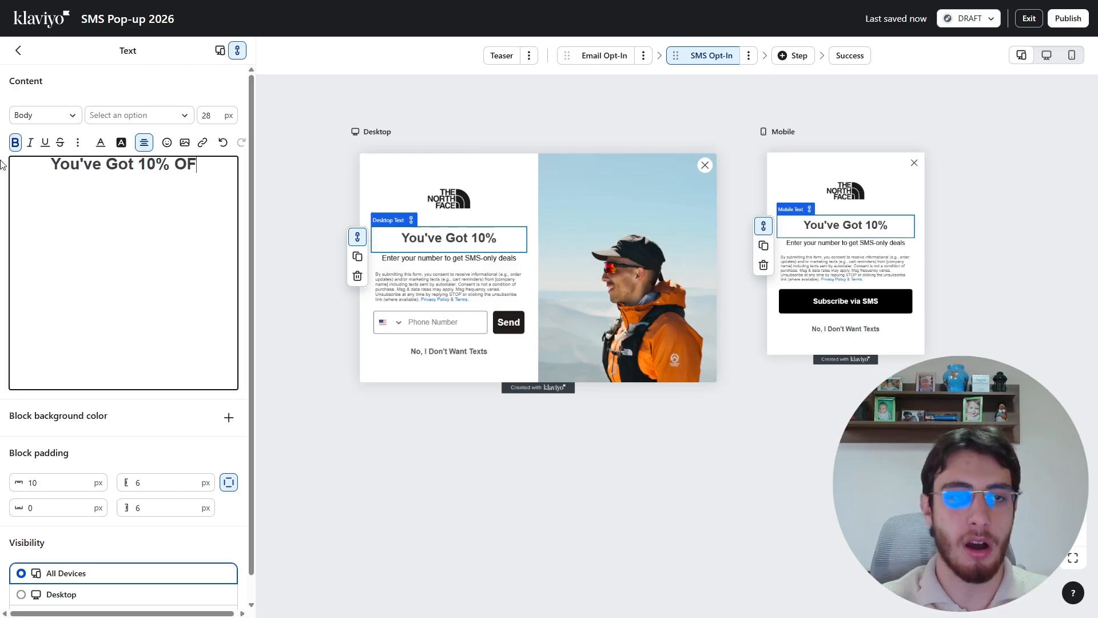
{"action": "type", "text": "FF"}
Step: Try "Unlock 10% OFF" as the SMS Opt-In heading, and clear that wording again
{"action": "key", "text": "ctrl+a"}
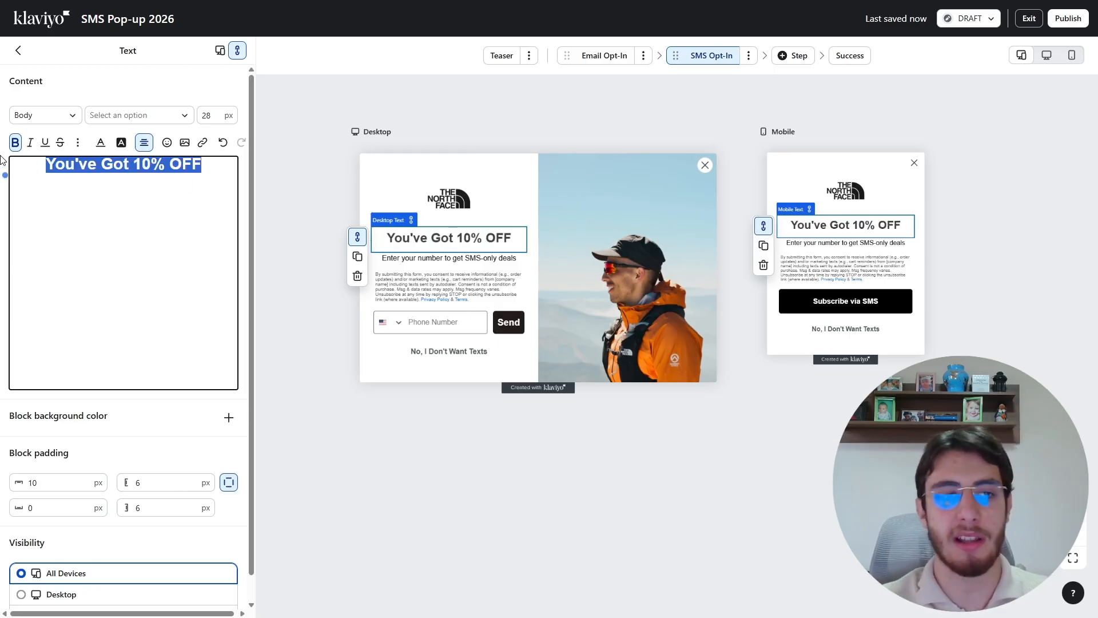
{"action": "type", "text": "Unlocj"}
{"action": "key", "text": "BackSpace"}
{"action": "type", "text": "k 10% "}
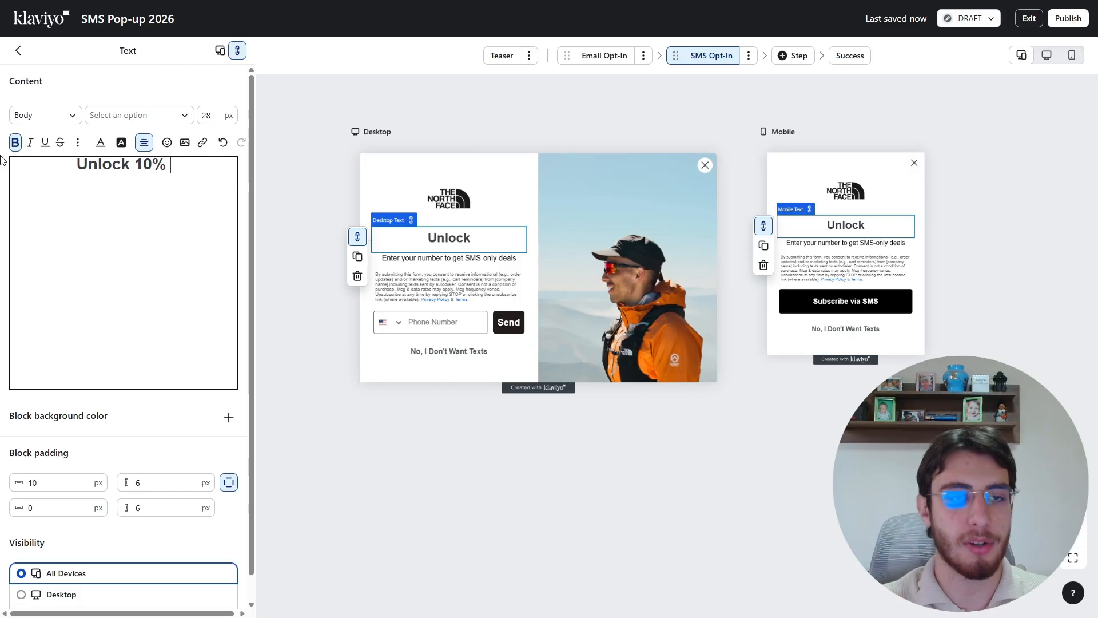
{"action": "type", "text": "OFF"}
{"action": "key", "text": "BackSpace"}
{"action": "key", "text": "BackSpace"}
{"action": "key", "text": "BackSpace"}
{"action": "key", "text": "BackSpace"}
{"action": "key", "text": "BackSpace"}
{"action": "key", "text": "BackSpace"}
{"action": "key", "text": "BackSpace"}
{"action": "key", "text": "BackSpace"}
{"action": "key", "text": "BackSpace"}
{"action": "key", "text": "BackSpace"}
{"action": "key", "text": "BackSpace"}
{"action": "key", "text": "BackSpace"}
{"action": "key", "text": "BackSpace"}
{"action": "key", "text": "BackSpace"}
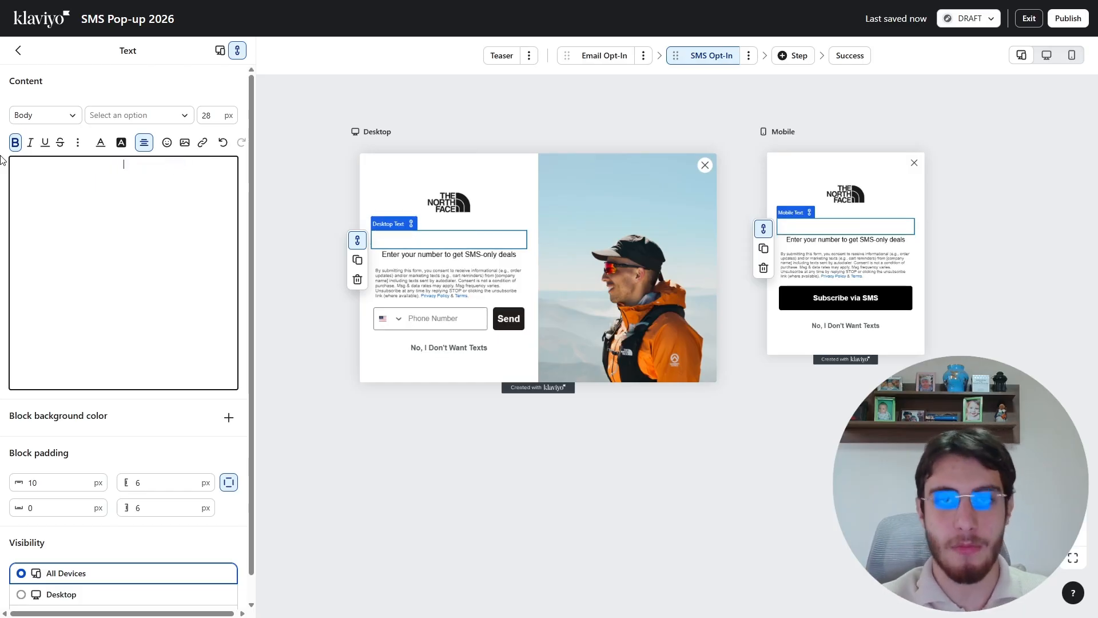
Step: Set the emptied SMS Opt-In heading to "Finish Signing Up"
{"action": "type", "text": "Finish Sin"}
{"action": "key", "text": "BackSpace"}
{"action": "type", "text": "g"}
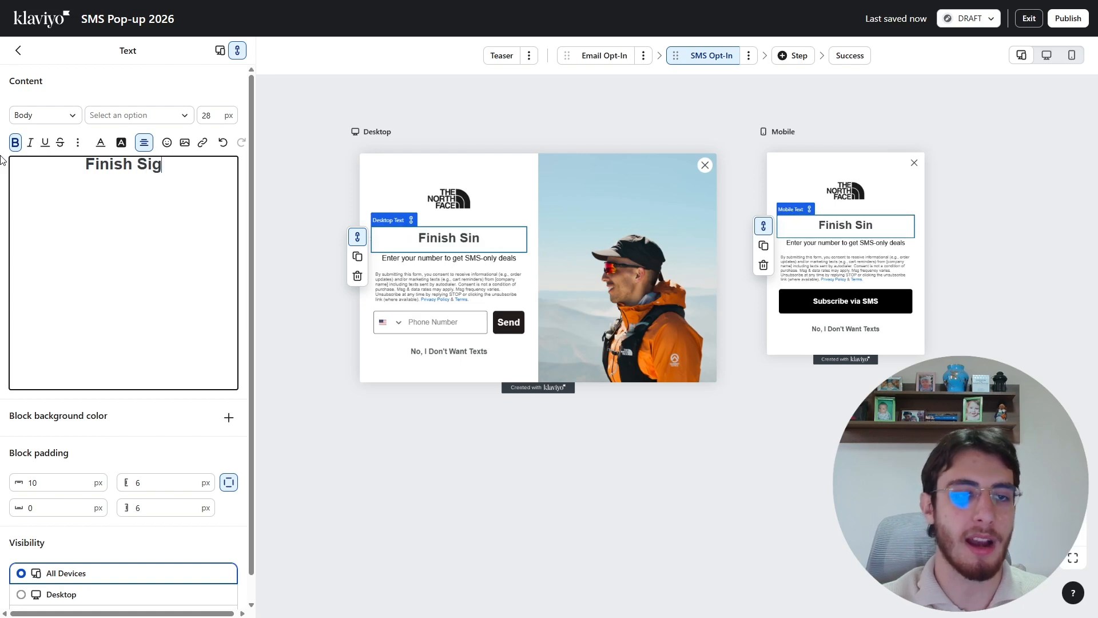
{"action": "type", "text": "ning Up"}
{"action": "left_click_drag", "start_coordinate": [206, 161], "coordinate": [232, 167]}
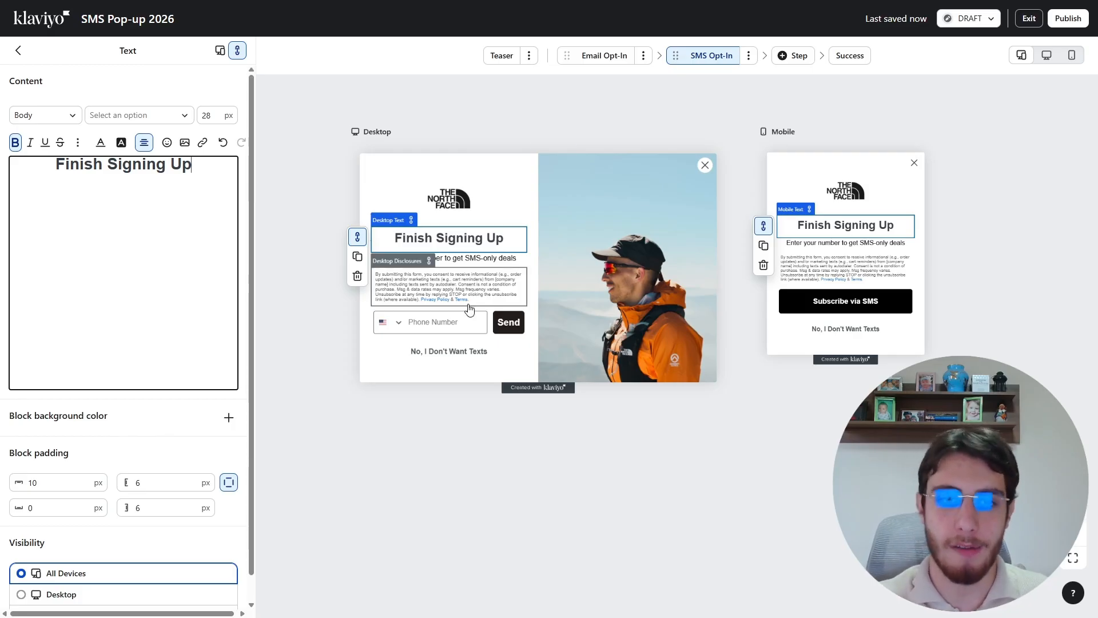
Step: Delete the "Enter your number to get SMS-only deals" text block from the SMS Opt-In step
{"action": "left_click", "coordinate": [464, 262]}
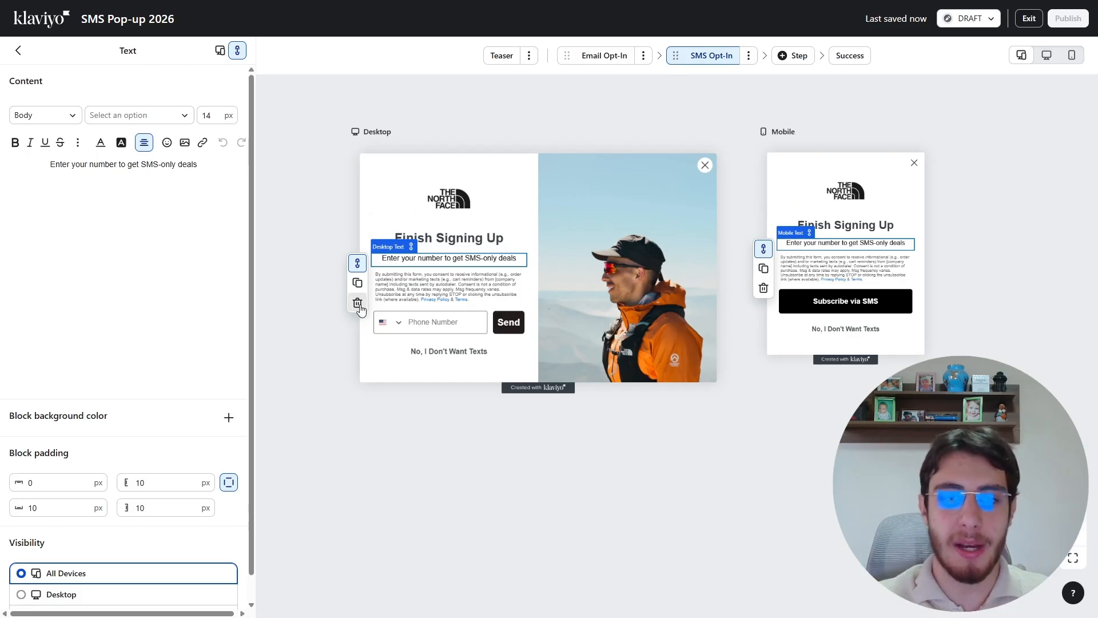
{"action": "left_click", "coordinate": [357, 303]}
{"action": "left_click", "coordinate": [734, 339]}
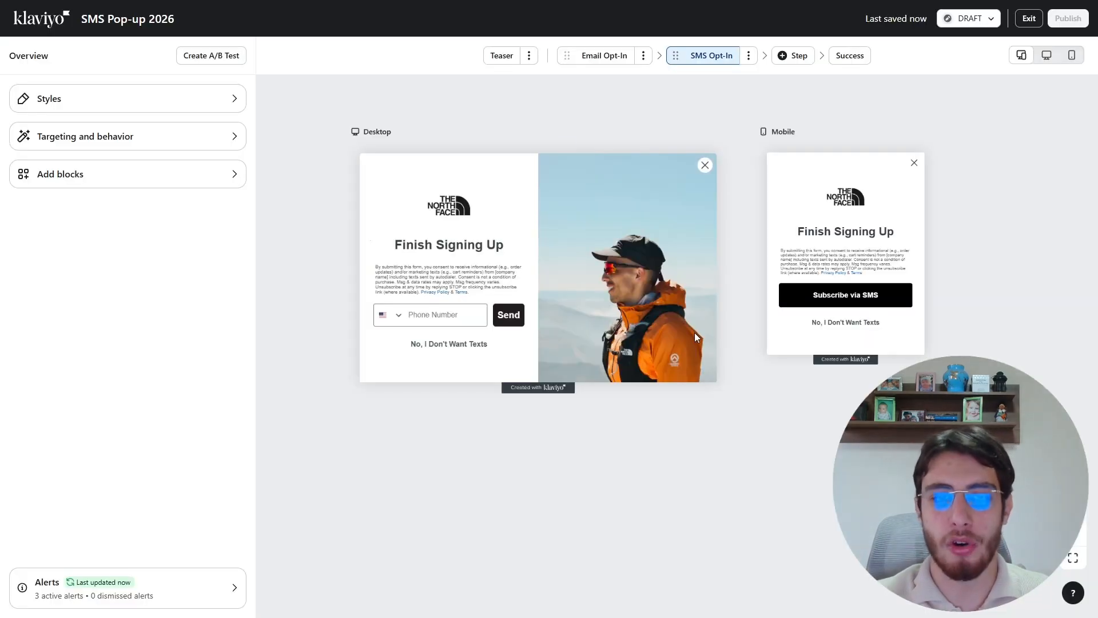
Step: Move the disclosures block below the phone number field and Send button, and select the phone number field
{"action": "left_click", "coordinate": [449, 245]}
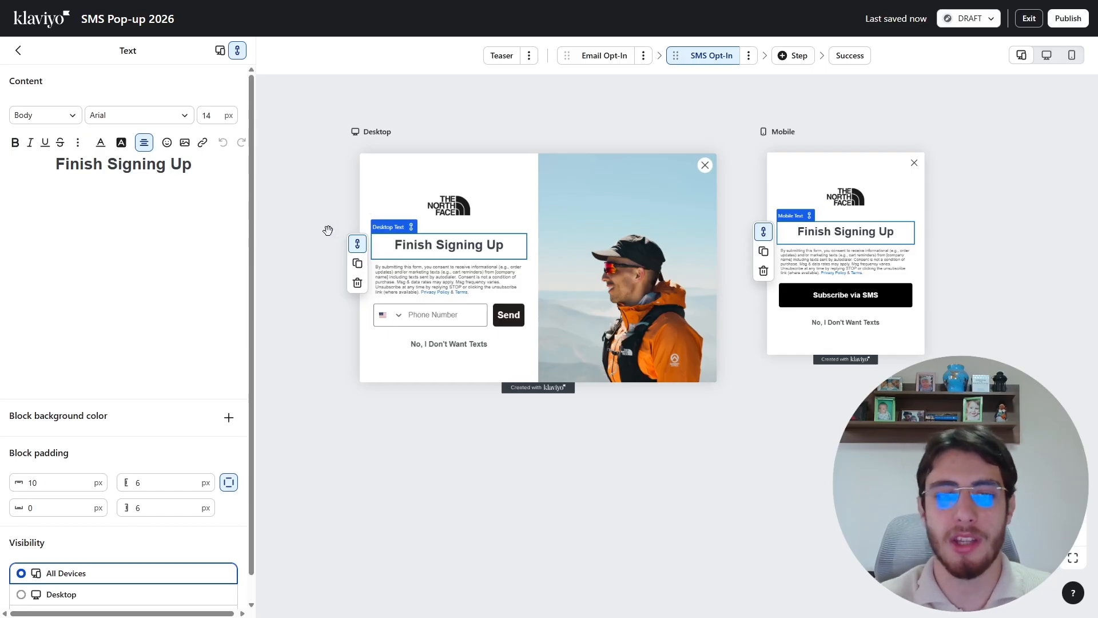
{"action": "left_click", "coordinate": [445, 278]}
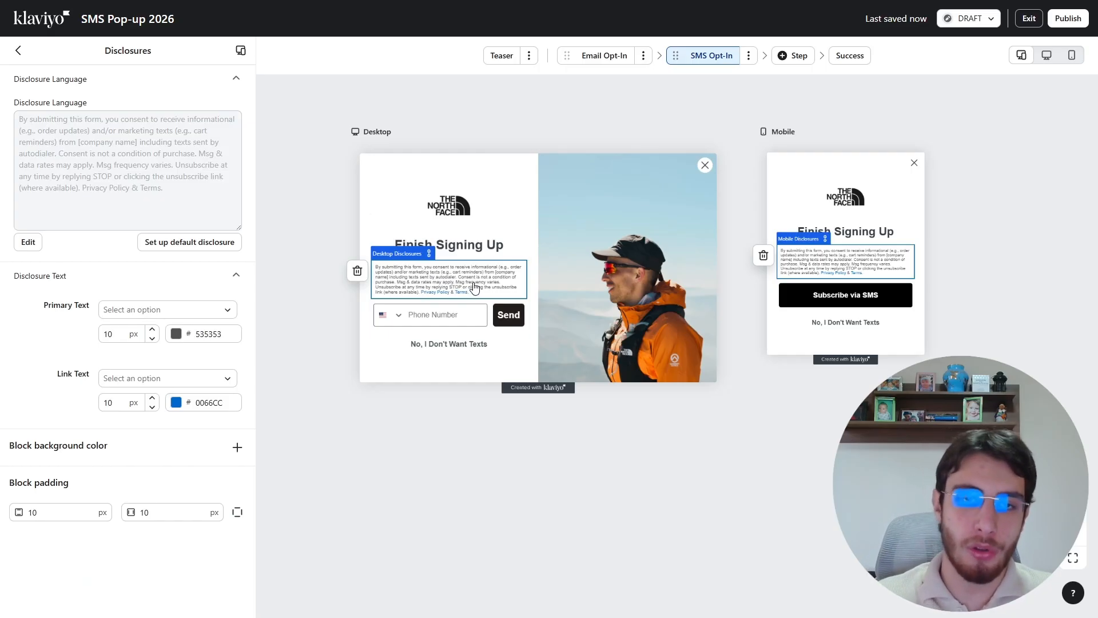
{"action": "left_click_drag", "start_coordinate": [459, 234], "coordinate": [459, 234]}
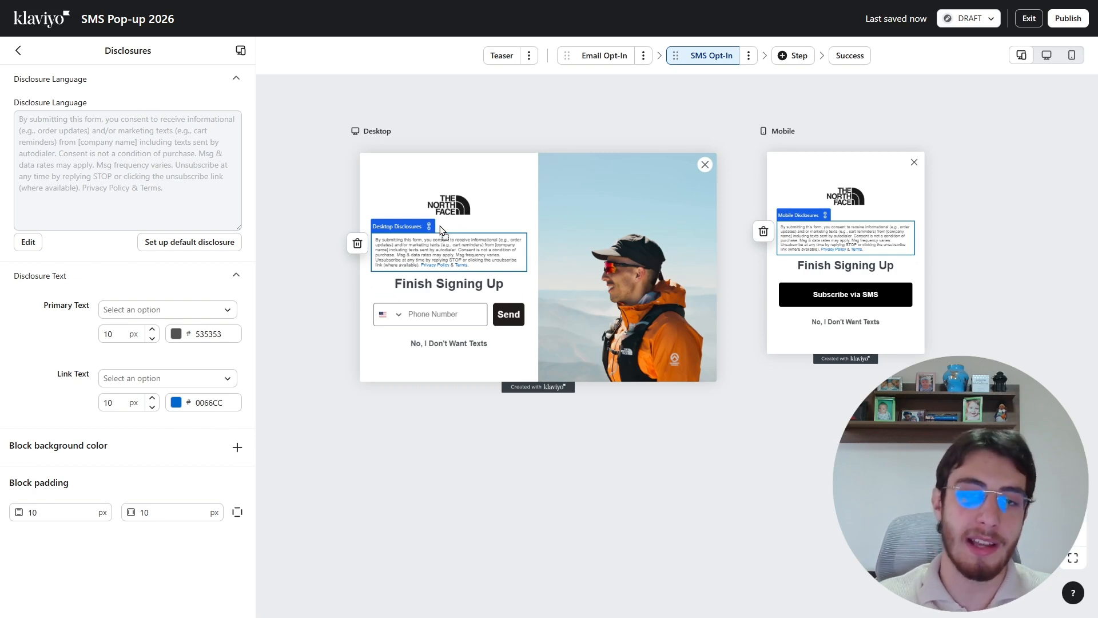
{"action": "left_click_drag", "start_coordinate": [441, 229], "coordinate": [449, 265]}
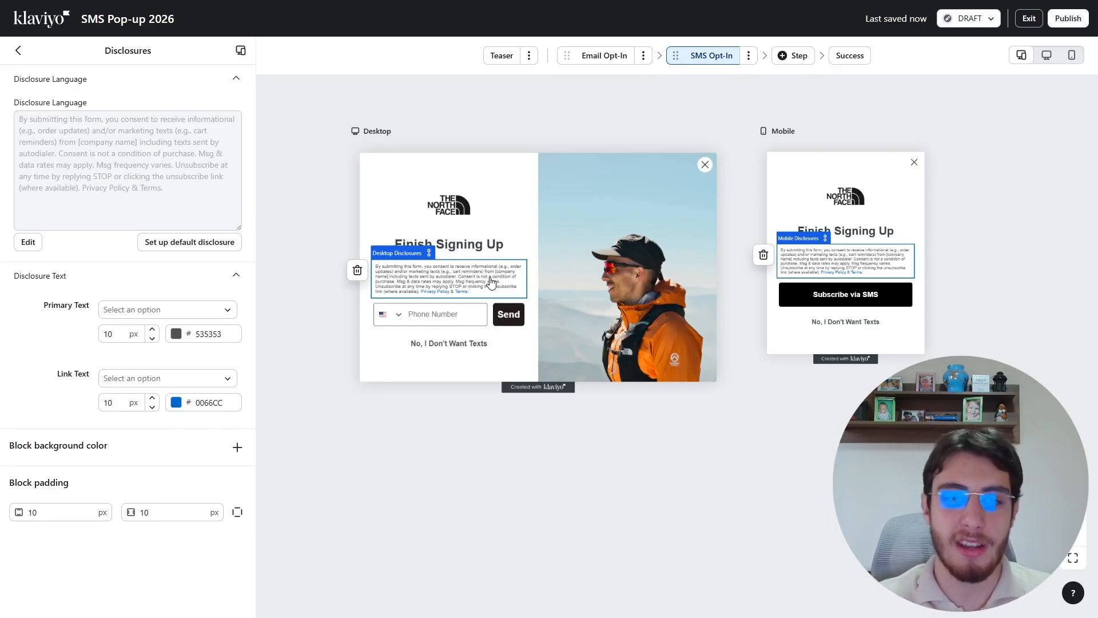
{"action": "mouse_move", "coordinate": [475, 274]}
{"action": "left_mouse_down"}
{"action": "mouse_move", "coordinate": [477, 328]}
{"action": "mouse_move", "coordinate": [452, 334]}
{"action": "mouse_move", "coordinate": [483, 286]}
{"action": "left_mouse_up"}
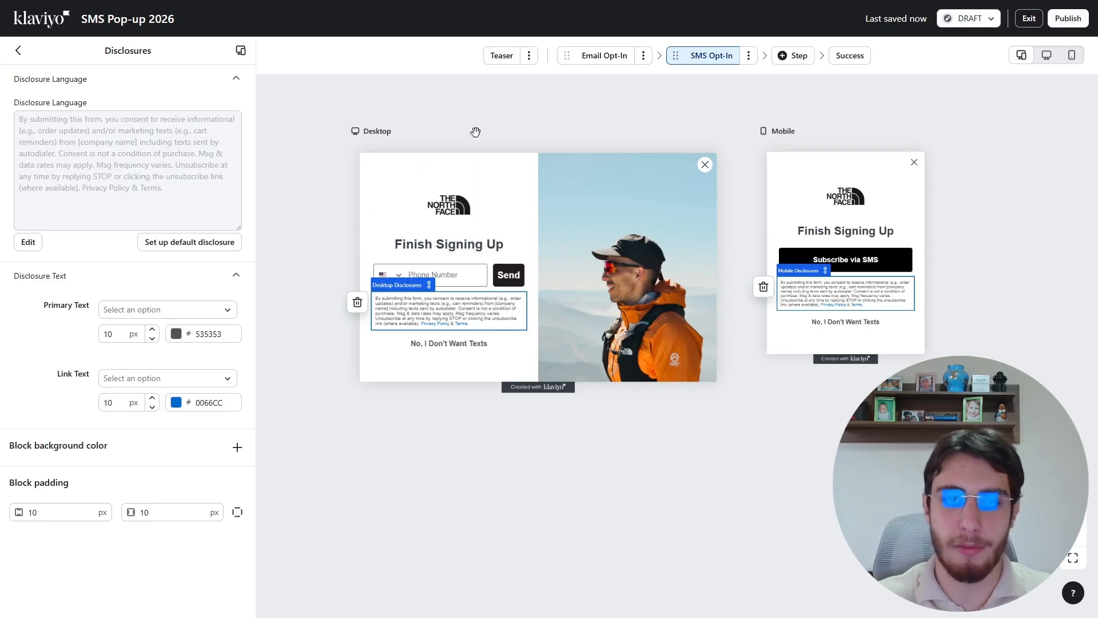
{"action": "left_click", "coordinate": [428, 276]}
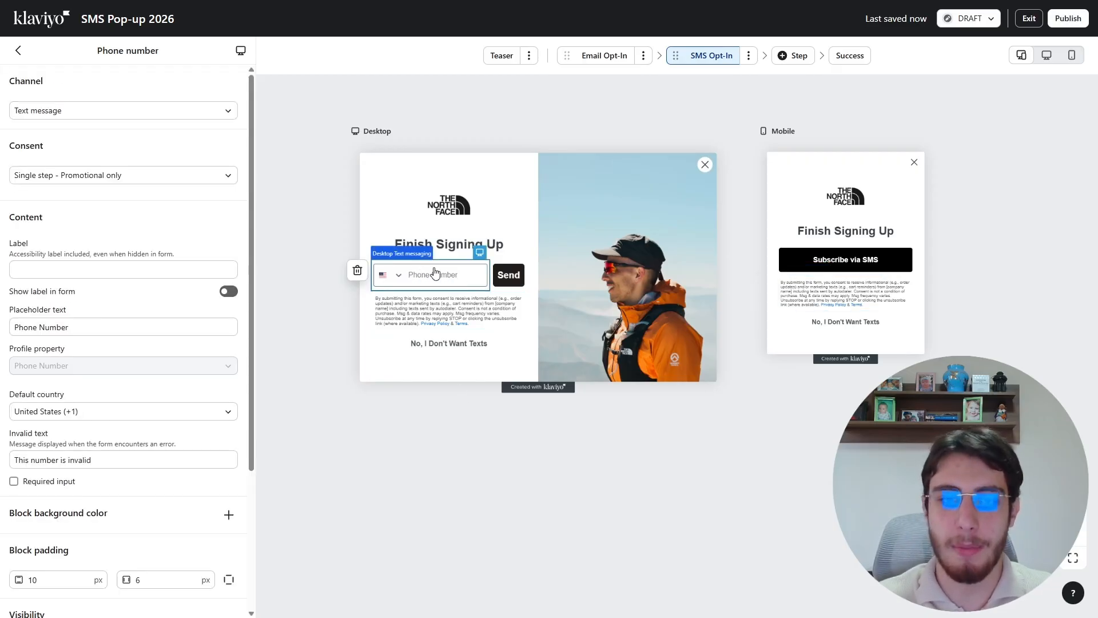
Step: Move the disclosures block above the phone number field, directly under the "Finish Signing Up" heading
{"action": "left_click", "coordinate": [470, 328]}
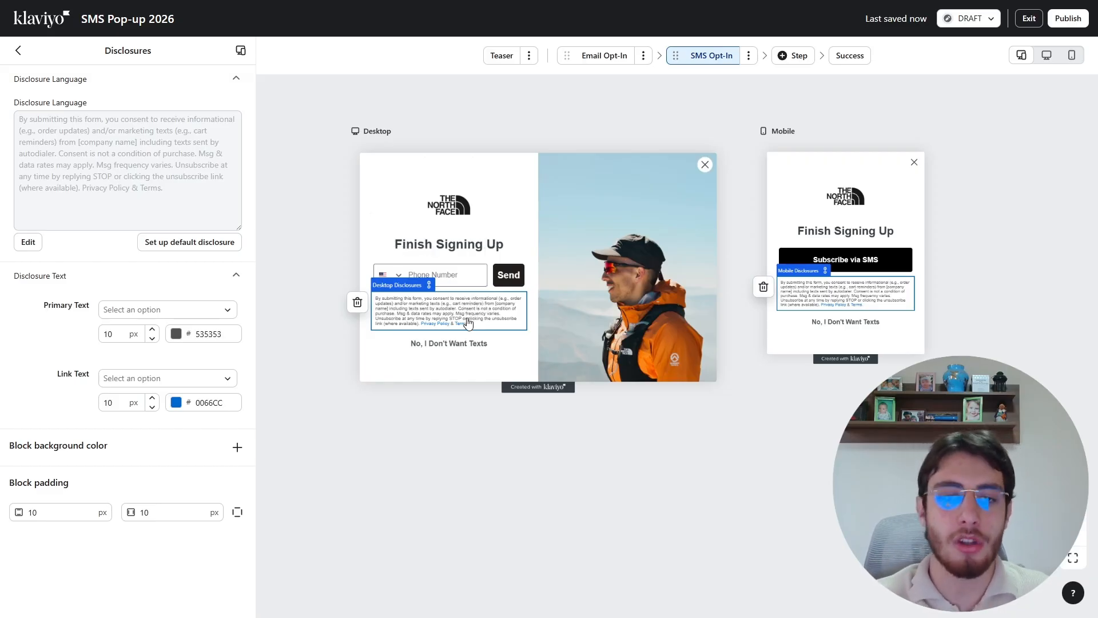
{"action": "left_click_drag", "start_coordinate": [463, 320], "coordinate": [448, 249]}
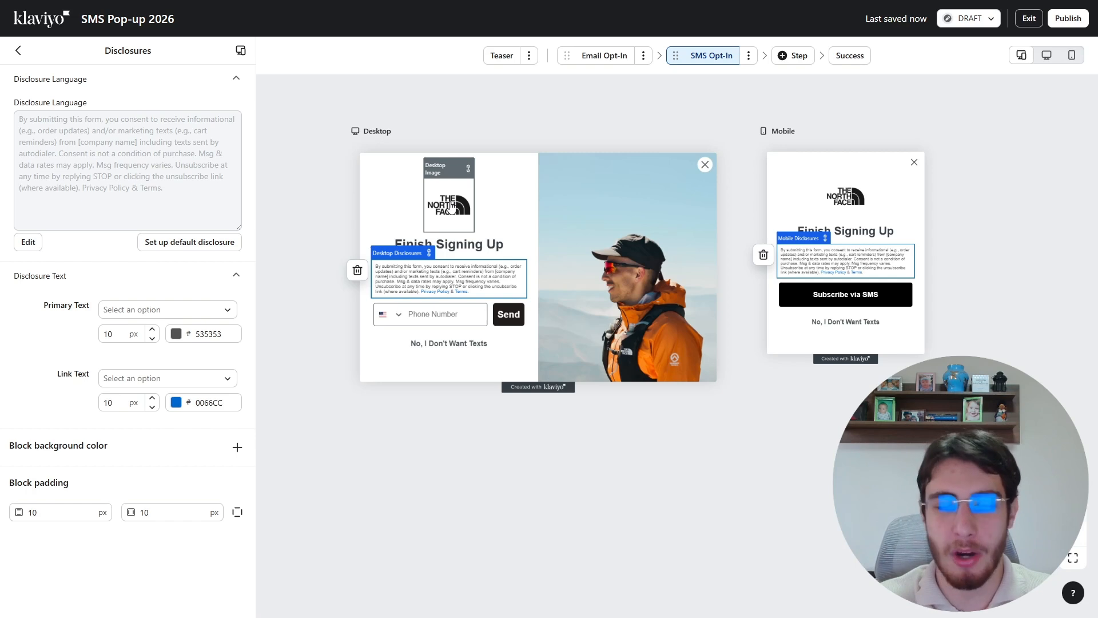
Step: Try to set the "Finish Signing Up" heading's font size to 20 px without selecting its text
{"action": "left_click", "coordinate": [467, 246]}
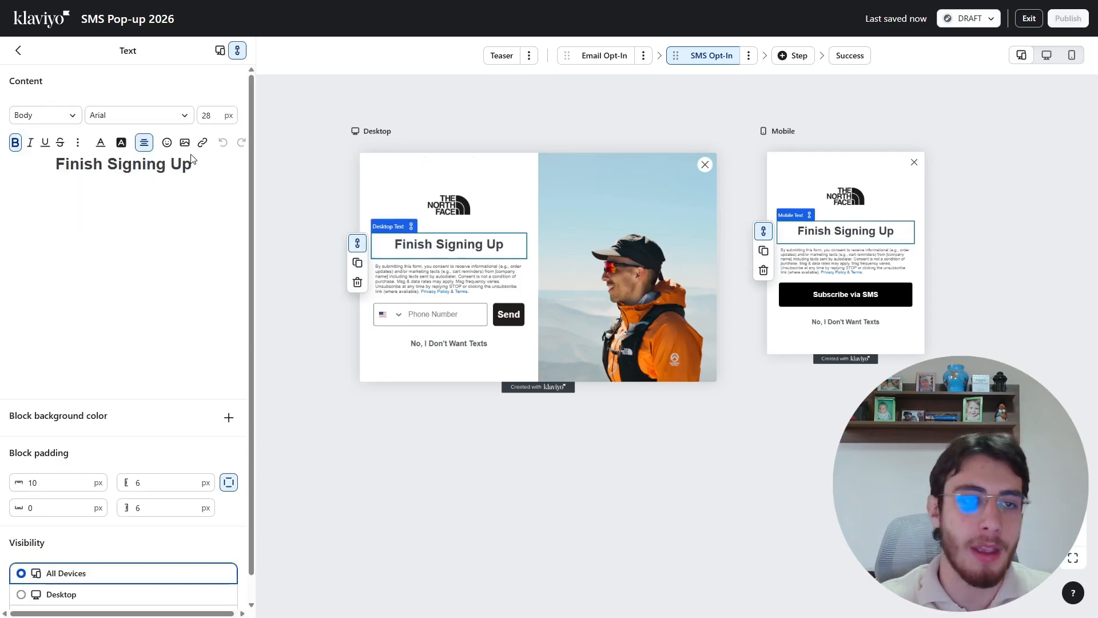
{"action": "double_click", "coordinate": [218, 116]}
{"action": "type", "text": "14"}
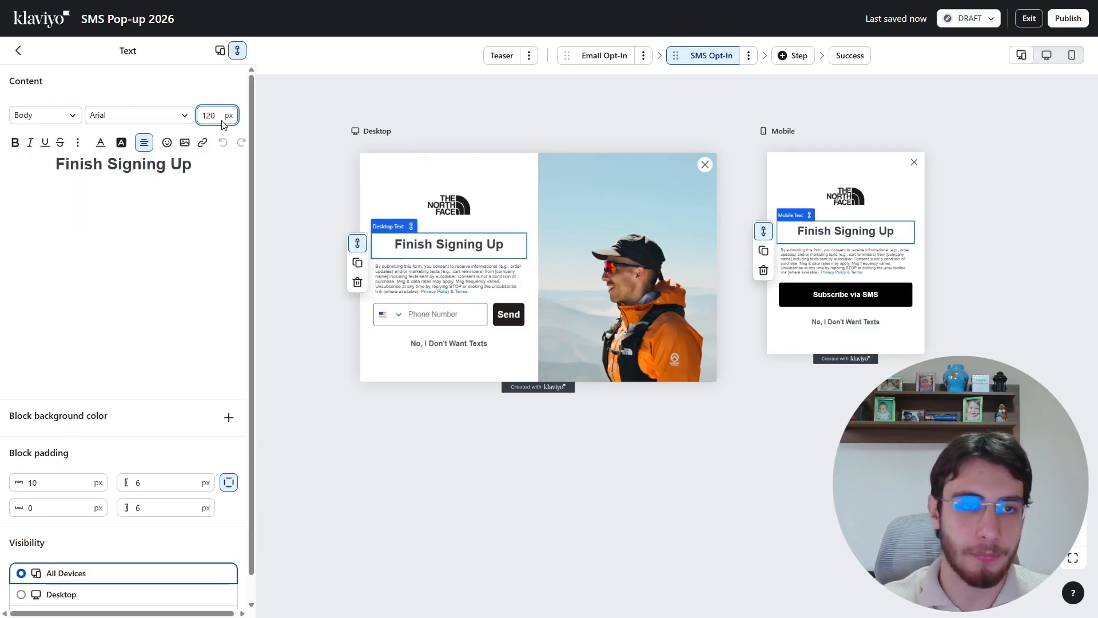
{"action": "key", "text": "BackSpace"}
{"action": "type", "text": "20"}
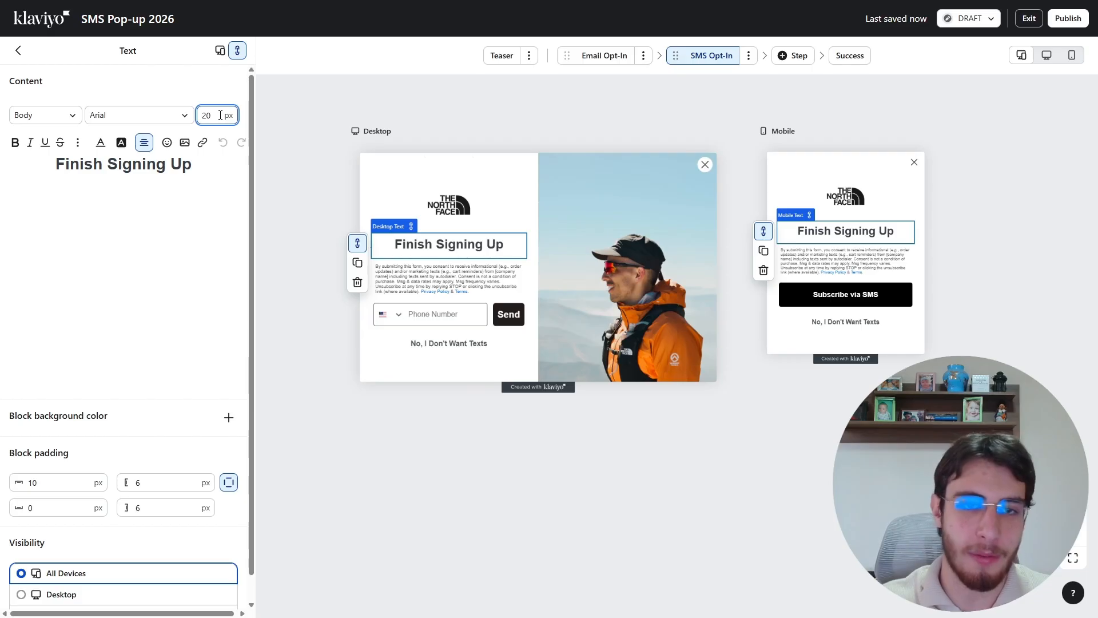
{"action": "left_click", "coordinate": [467, 273]}
{"action": "left_click", "coordinate": [466, 251]}
{"action": "left_click", "coordinate": [212, 117]}
{"action": "type", "text": "20"}
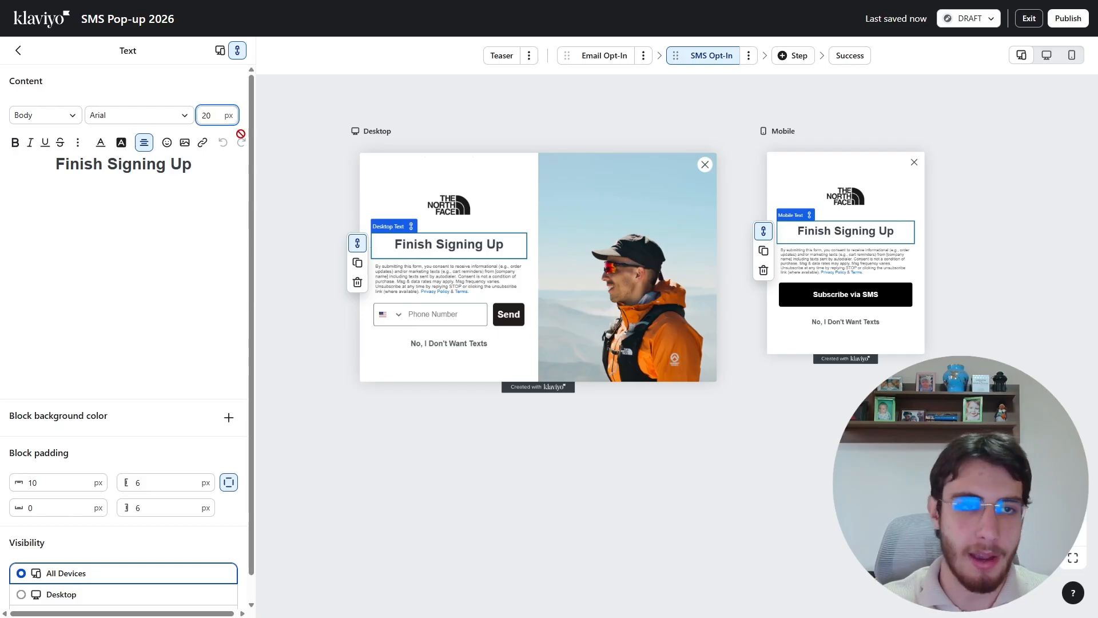
Step: Select all of the "Finish Signing Up" heading text and set its font size to 35 px
{"action": "left_click", "coordinate": [196, 191]}
{"action": "key", "text": "ctrl+a"}
{"action": "left_click", "coordinate": [216, 116]}
{"action": "type", "text": "28"}
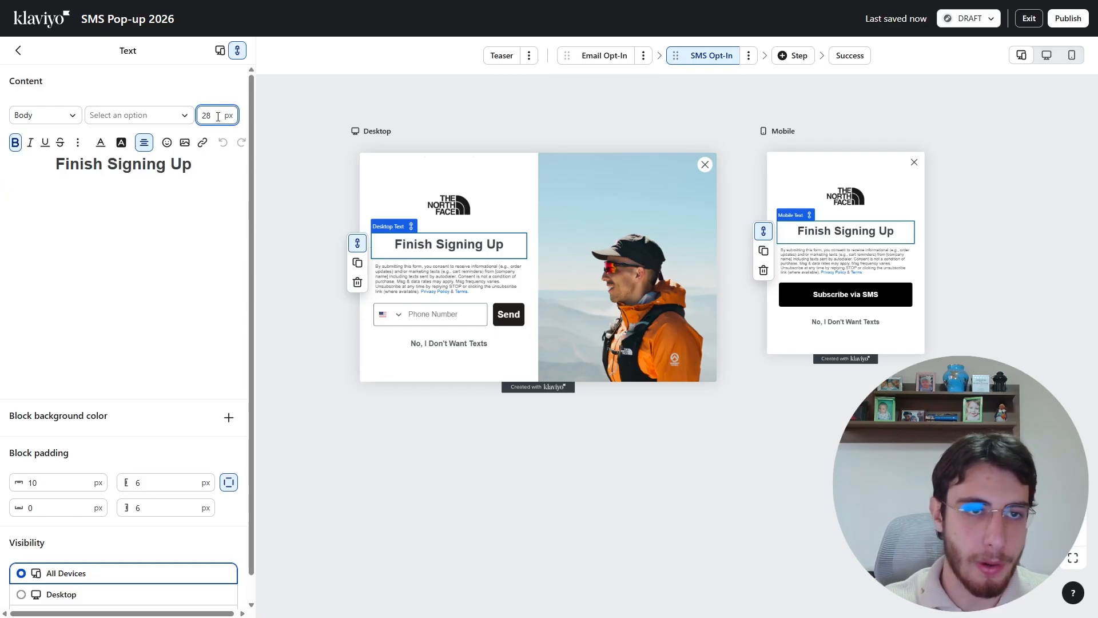
{"action": "type", "text": "35"}
{"action": "key", "text": "BackSpace"}
{"action": "key", "text": "BackSpace"}
{"action": "key", "text": "BackSpace"}
{"action": "key", "text": "BackSpace"}
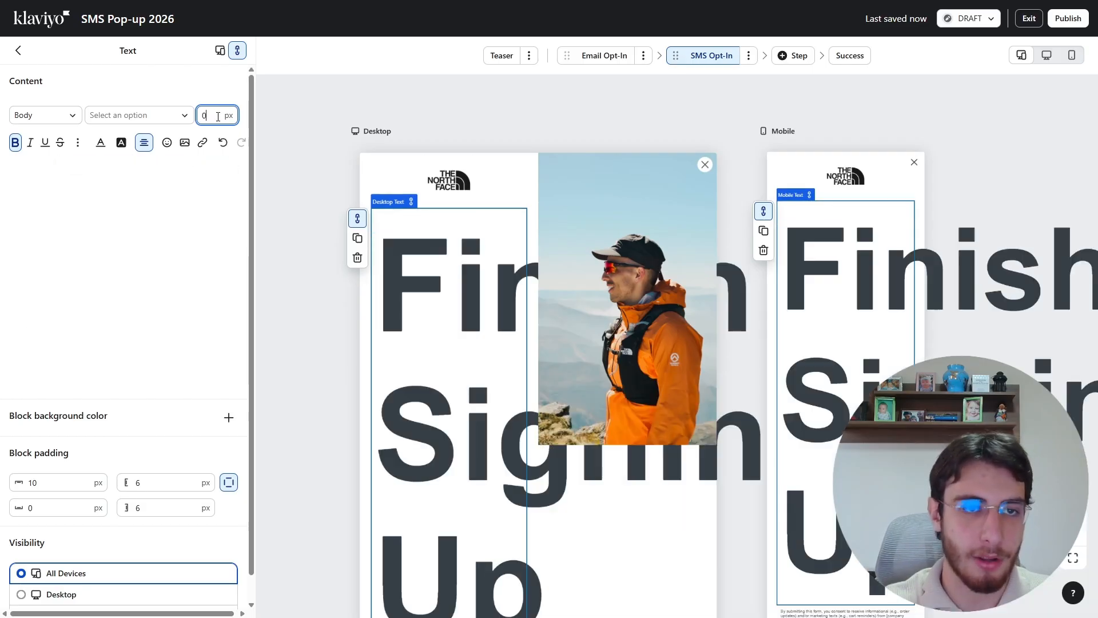
{"action": "type", "text": "35"}
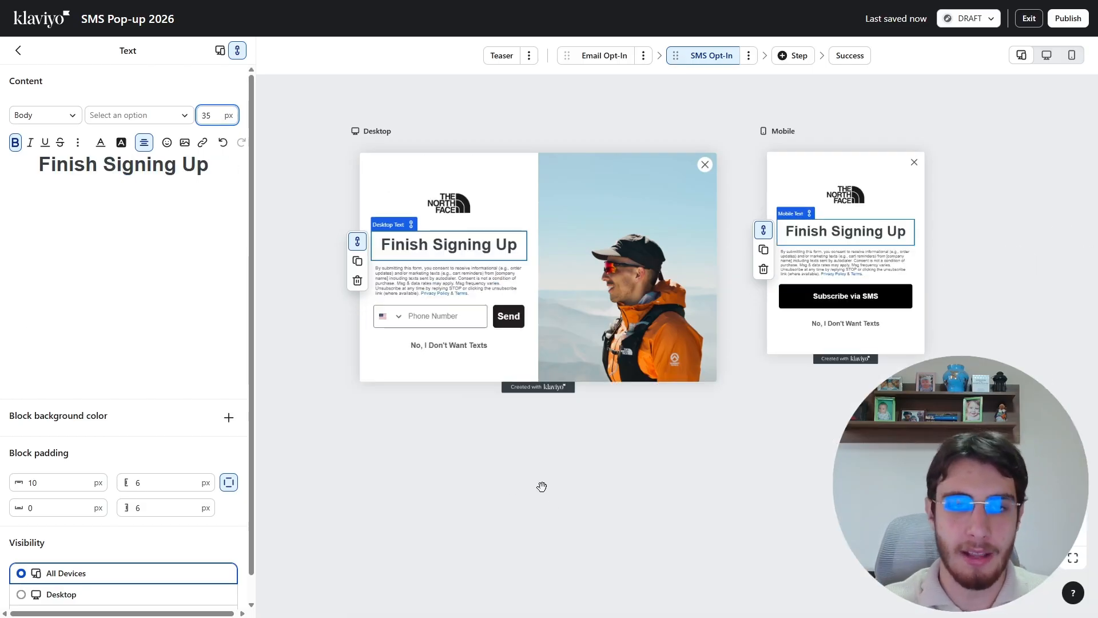
Step: Change the text of the decline button below the phone number field to "No, I will pay the full price"
{"action": "left_click", "coordinate": [507, 316]}
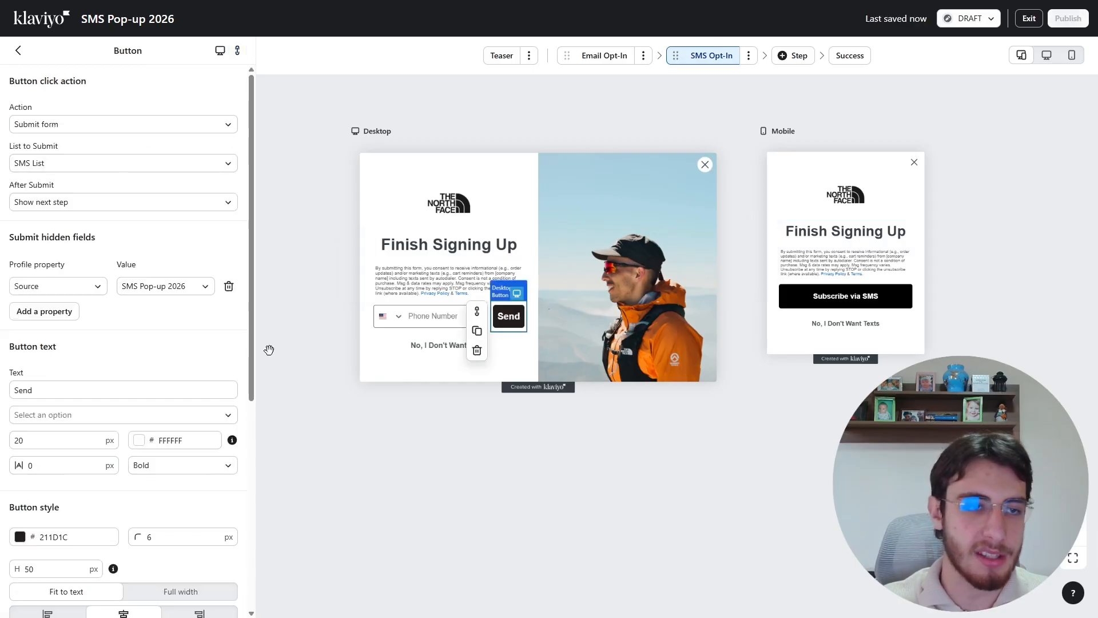
{"action": "left_click", "coordinate": [437, 349]}
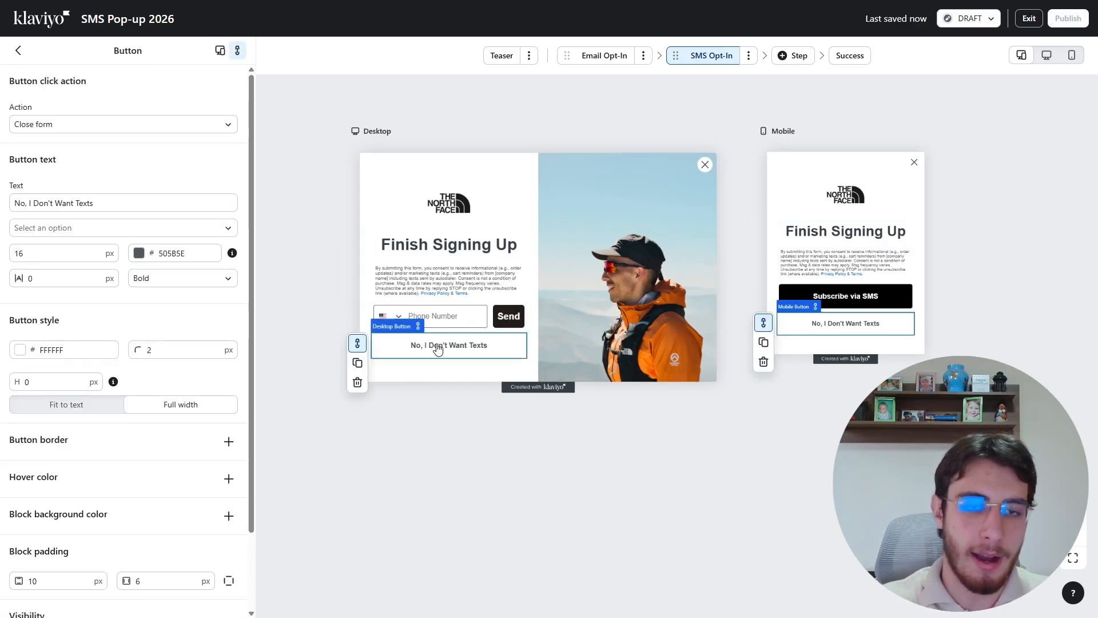
{"action": "left_click_drag", "start_coordinate": [128, 203], "coordinate": [2, 200]}
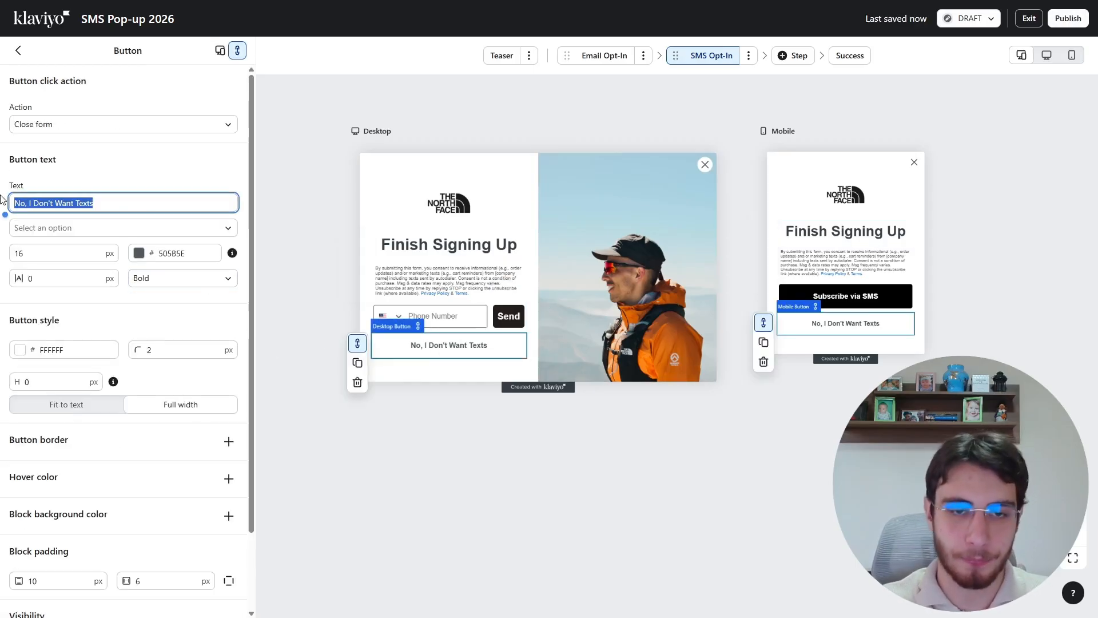
{"action": "type", "text": "No, I will pay the full price"}
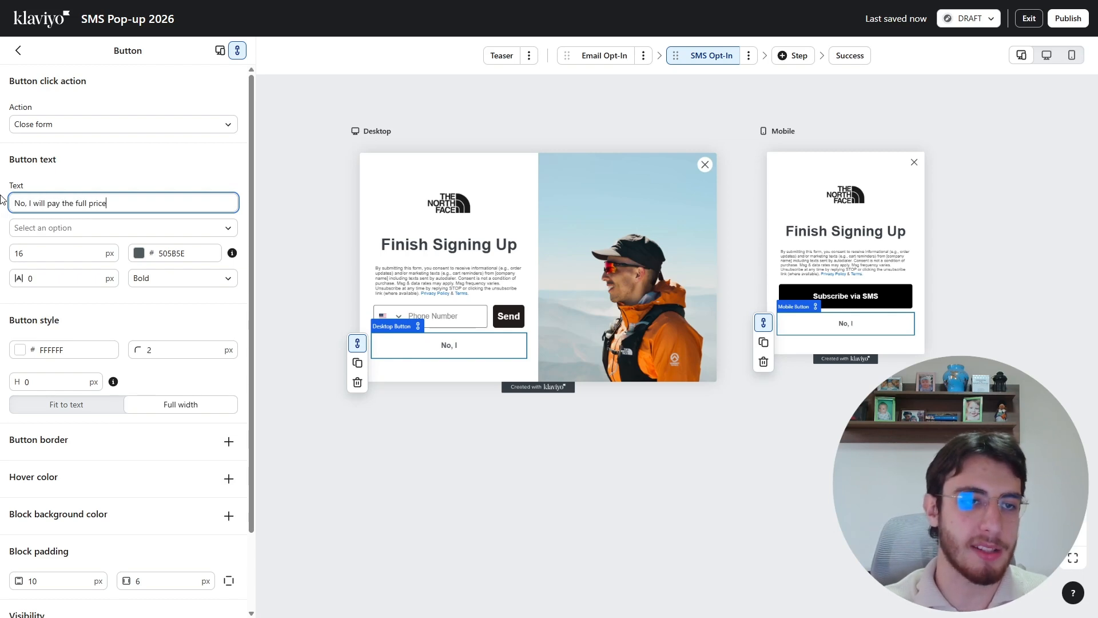
{"action": "left_click", "coordinate": [447, 458]}
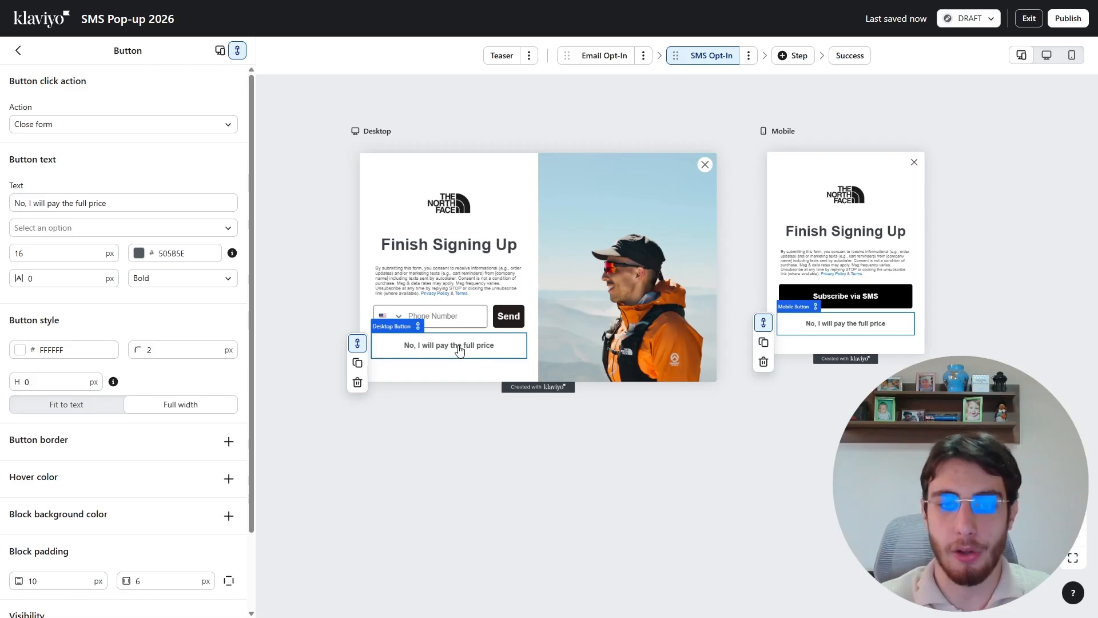
Step: Make the close icon's X white and remove its border and background colors
{"action": "left_click", "coordinate": [704, 166]}
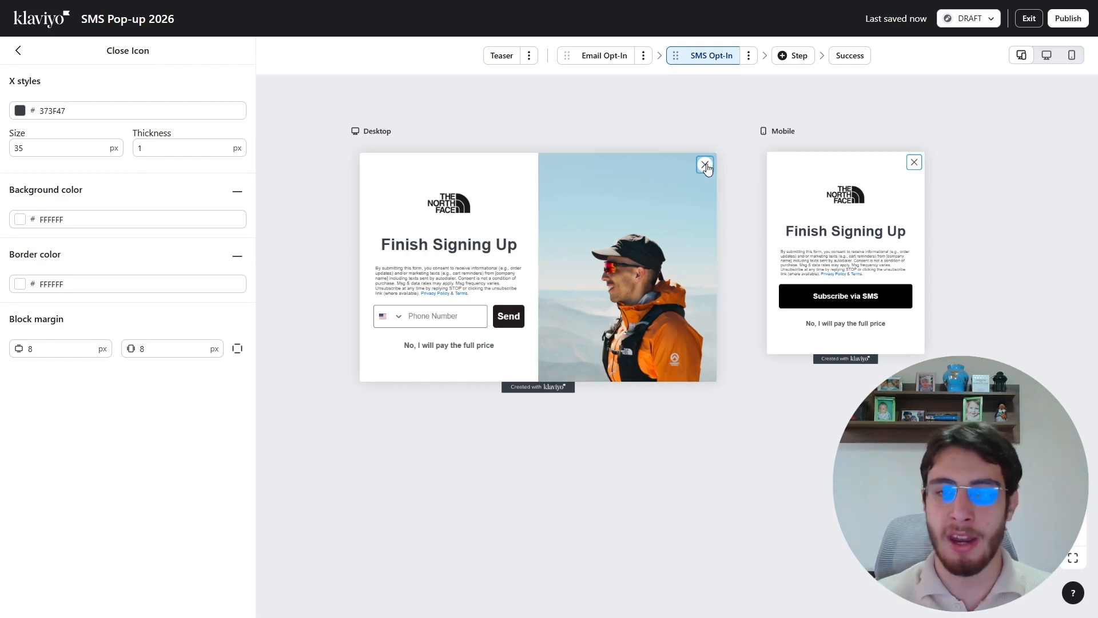
{"action": "left_click", "coordinate": [237, 254]}
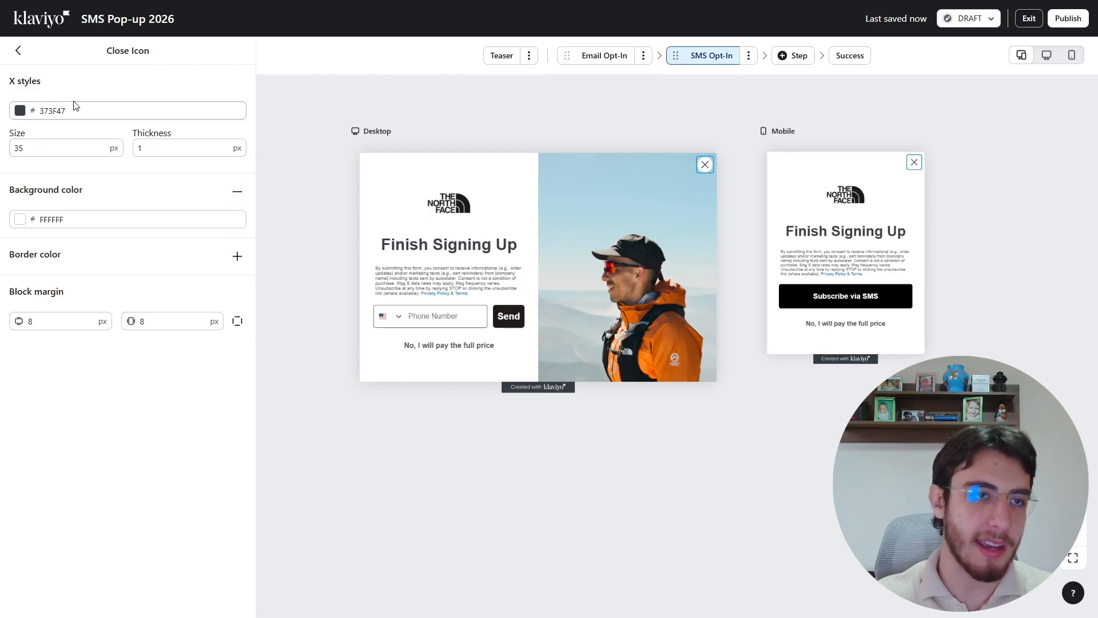
{"action": "left_click", "coordinate": [20, 111]}
{"action": "left_click_drag", "start_coordinate": [147, 249], "coordinate": [14, 254]}
{"action": "left_click", "coordinate": [150, 395]}
{"action": "left_click", "coordinate": [237, 191]}
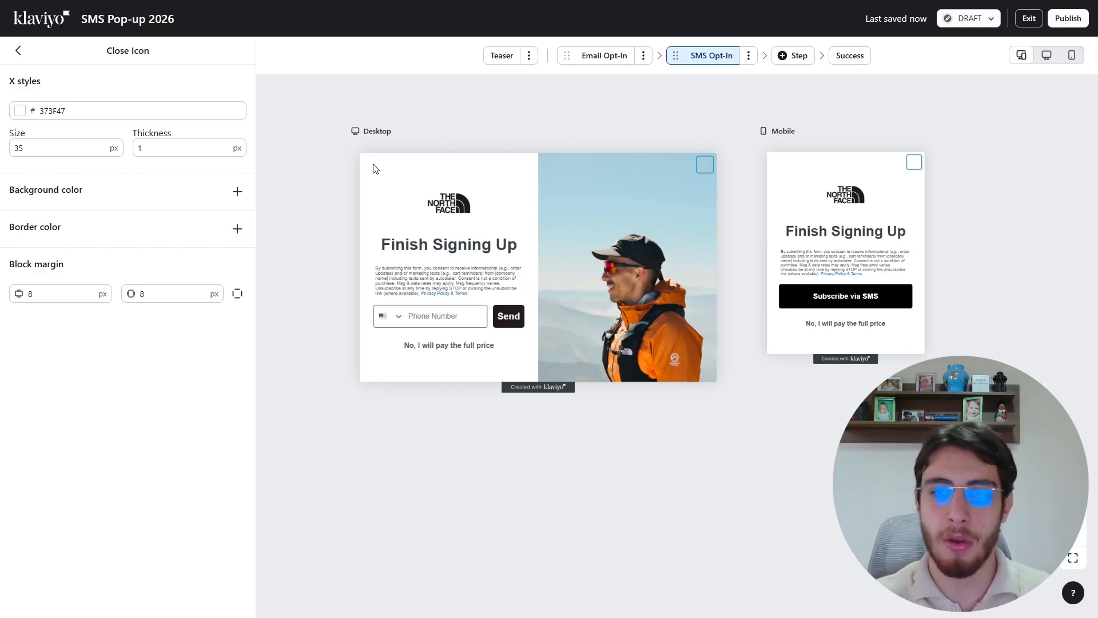
Step: Switch the close icon's block margin to individual sides and set the right margin to 1200 px
{"action": "left_click", "coordinate": [238, 293]}
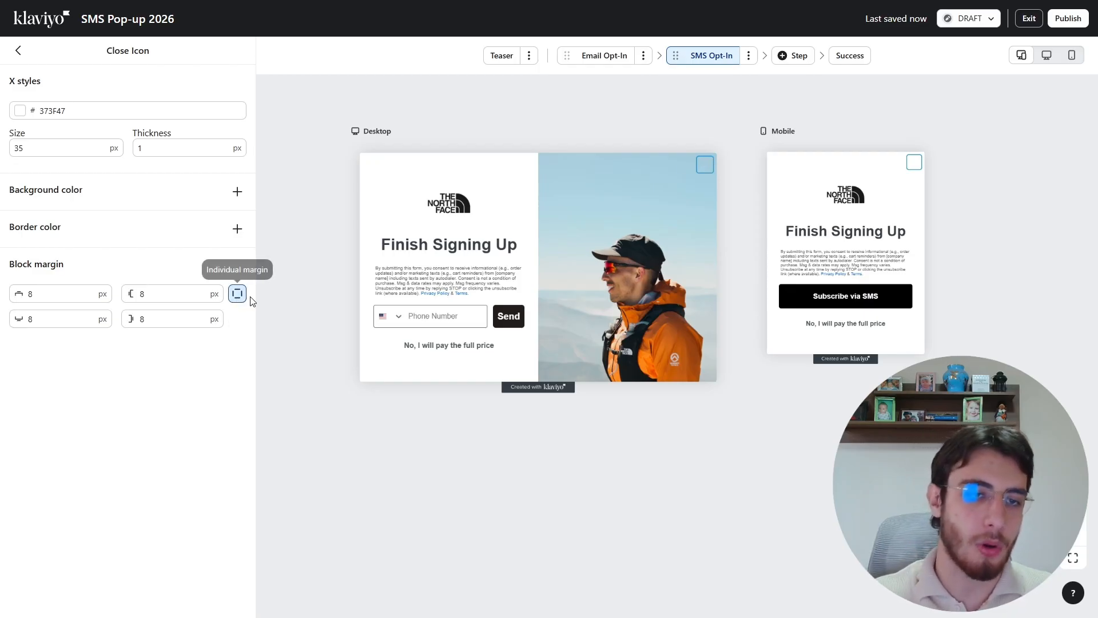
{"action": "left_click", "coordinate": [158, 316]}
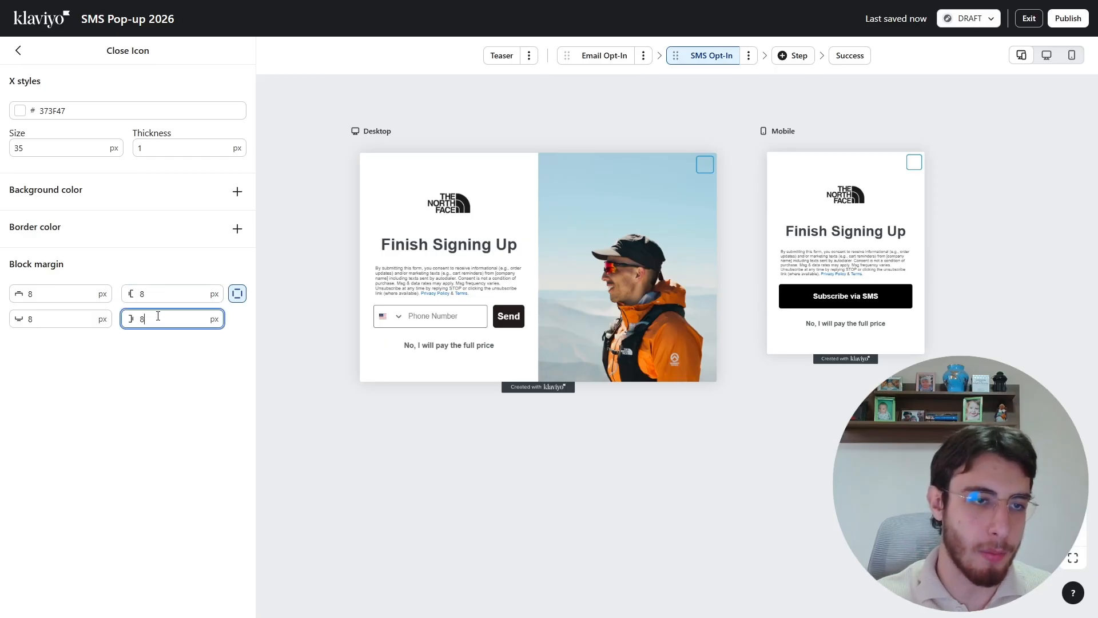
{"action": "left_click", "coordinate": [156, 294]}
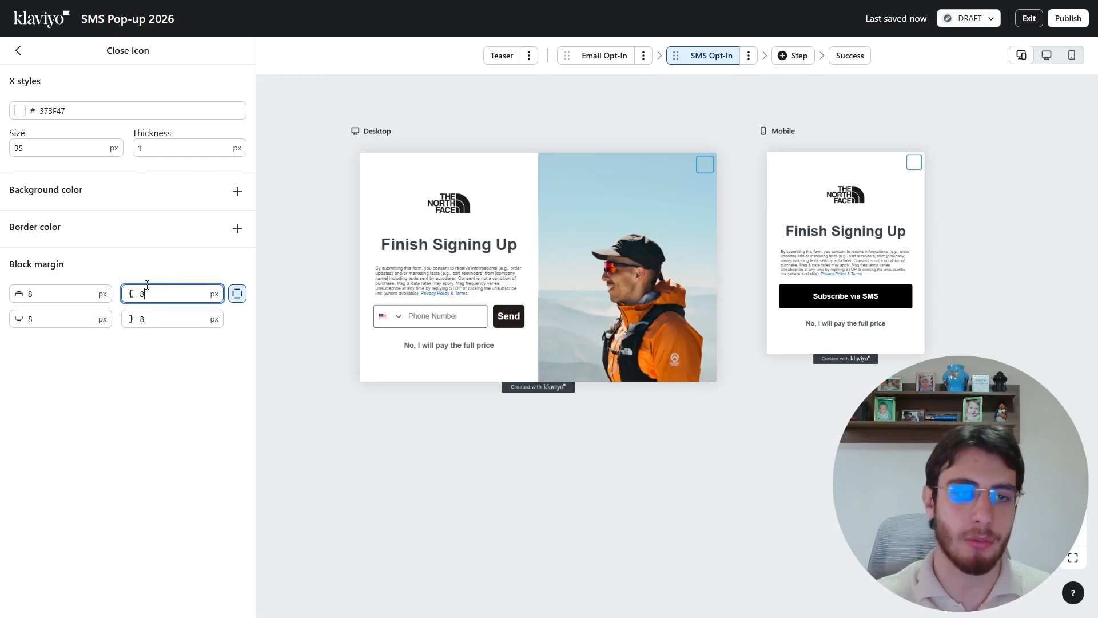
{"action": "left_click", "coordinate": [154, 319]}
{"action": "key", "text": "BackSpace"}
{"action": "type", "text": "0"}
{"action": "type", "text": "150"}
{"action": "type", "text": "0"}
{"action": "key", "text": "BackSpace"}
{"action": "key", "text": "BackSpace"}
{"action": "key", "text": "BackSpace"}
{"action": "type", "text": "200"}
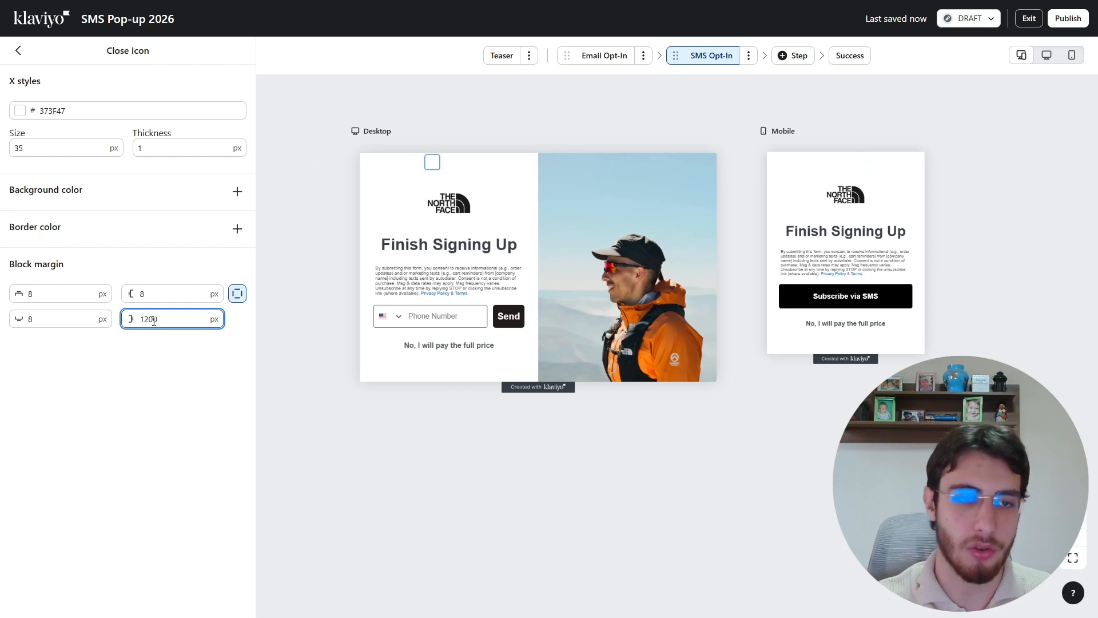
Step: Try right margins of 1400 and 1300 px for the close icon, and settle on 1350 px
{"action": "key", "text": "BackSpace"}
{"action": "key", "text": "BackSpace"}
{"action": "key", "text": "BackSpace"}
{"action": "type", "text": "400"}
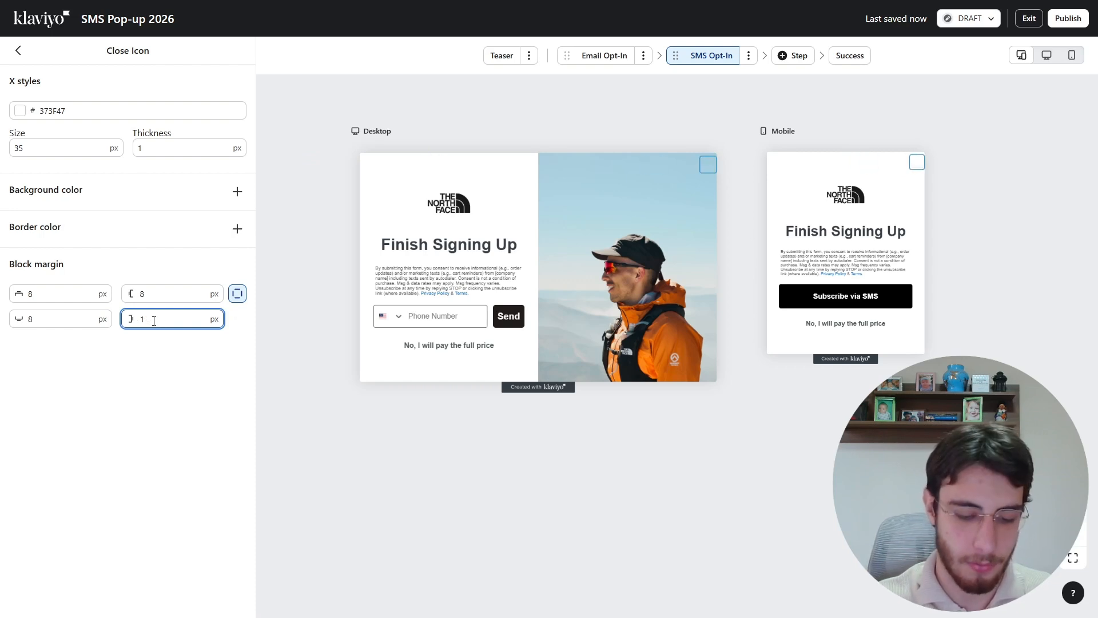
{"action": "key", "text": "BackSpace"}
{"action": "key", "text": "BackSpace"}
{"action": "key", "text": "BackSpace"}
{"action": "type", "text": "300"}
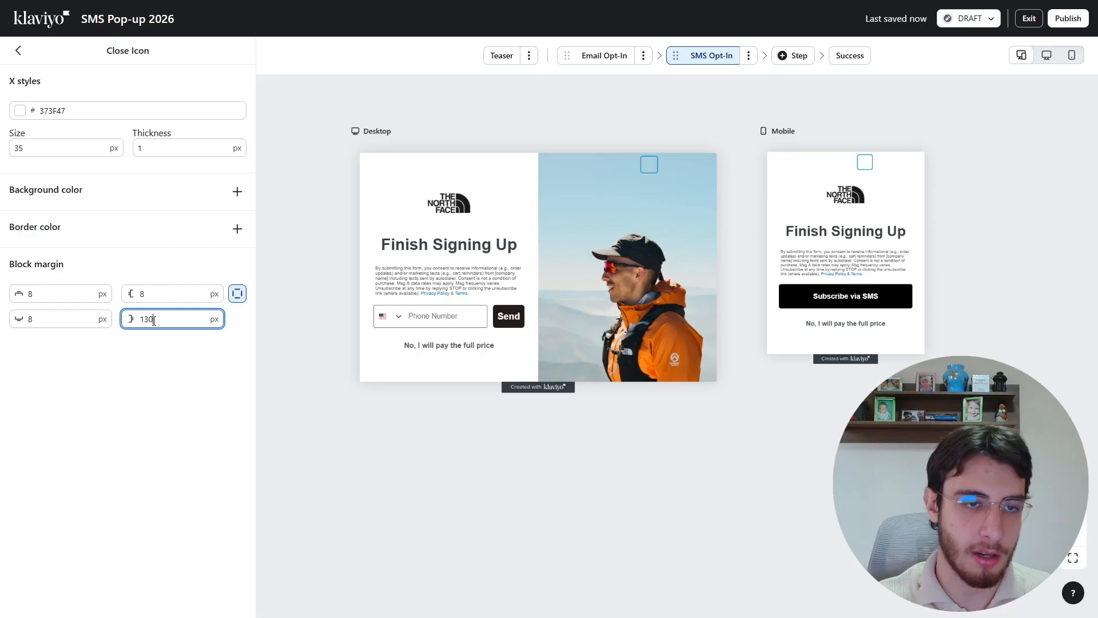
{"action": "key", "text": "BackSpace"}
{"action": "key", "text": "BackSpace"}
{"action": "type", "text": "50"}
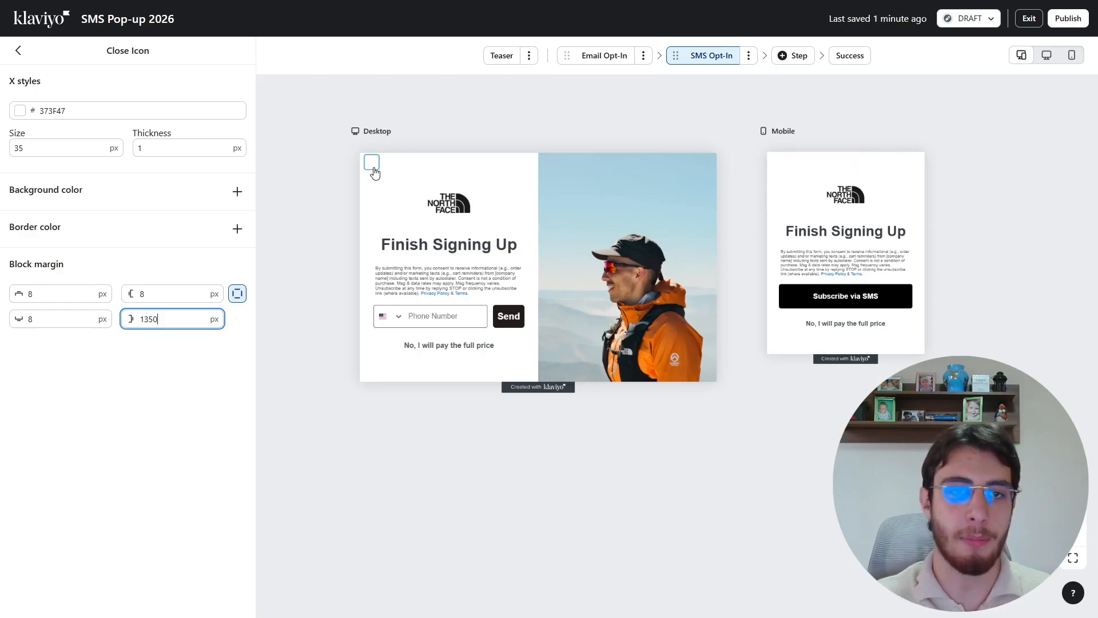
Step: Set the close icon's top and left margins to 15 px each
{"action": "left_click", "coordinate": [44, 318]}
{"action": "left_click", "coordinate": [51, 293]}
{"action": "key", "text": "BackSpace"}
{"action": "type", "text": "15"}
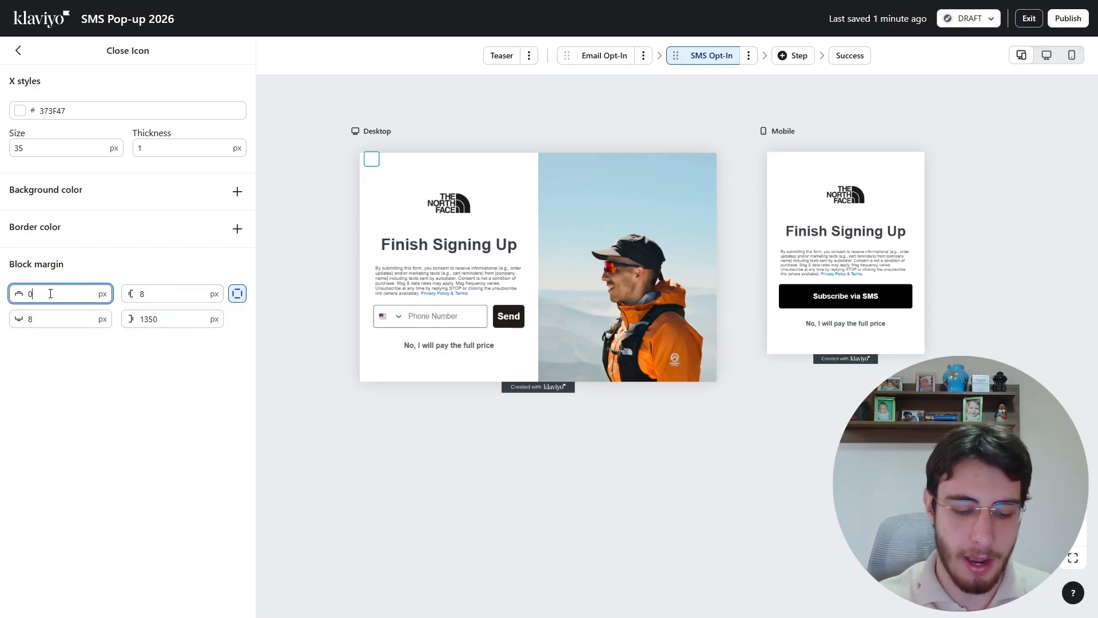
{"action": "double_click", "coordinate": [140, 293]}
{"action": "type", "text": "15"}
{"action": "left_click", "coordinate": [158, 391]}
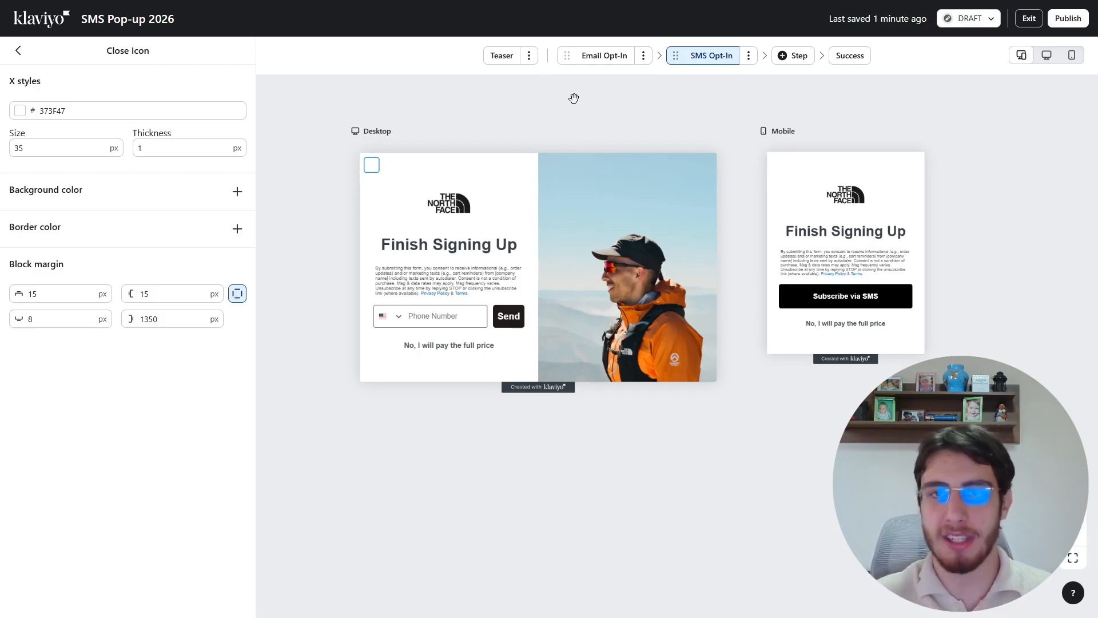
Step: Switch to the Email Opt-In step and return to the SMS Opt-In step's overview
{"action": "left_click", "coordinate": [598, 55]}
{"action": "left_click", "coordinate": [711, 57]}
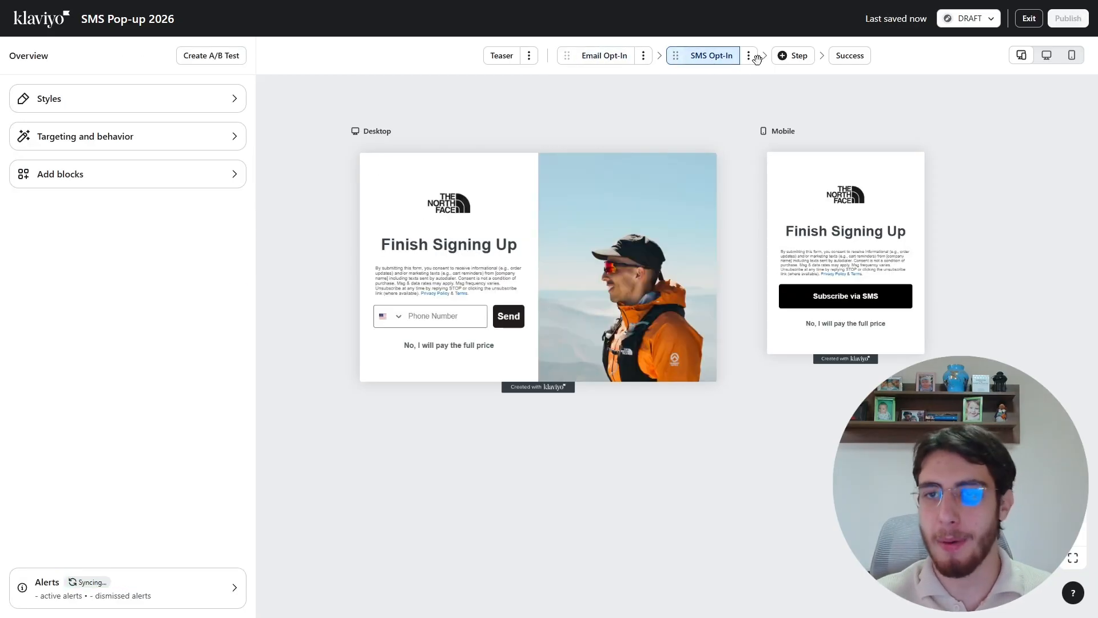